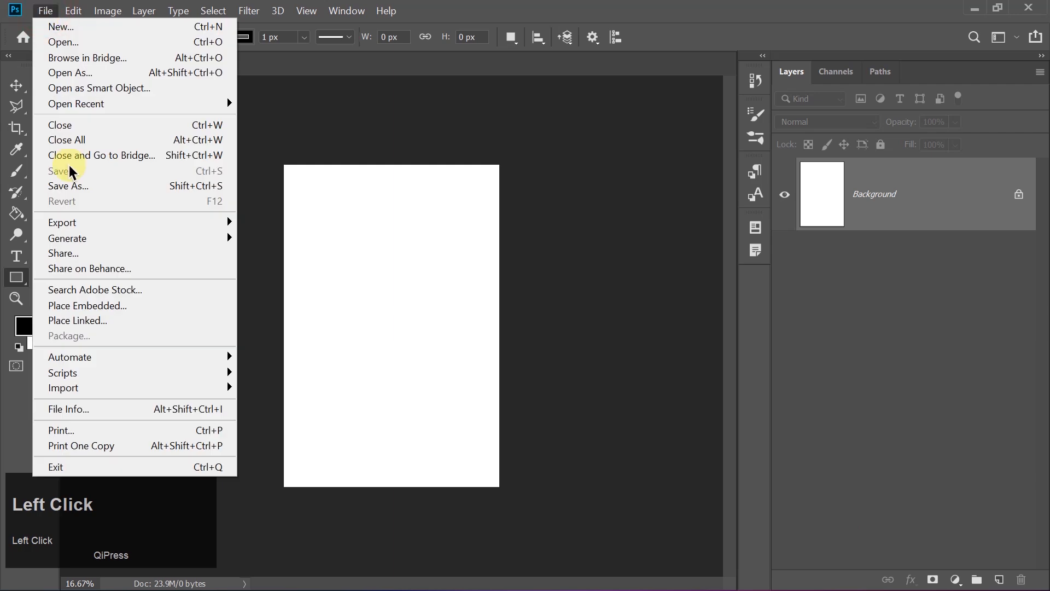
Place the womenn portrait into the poster as an embedded image at its default size.
left_click(72, 304)
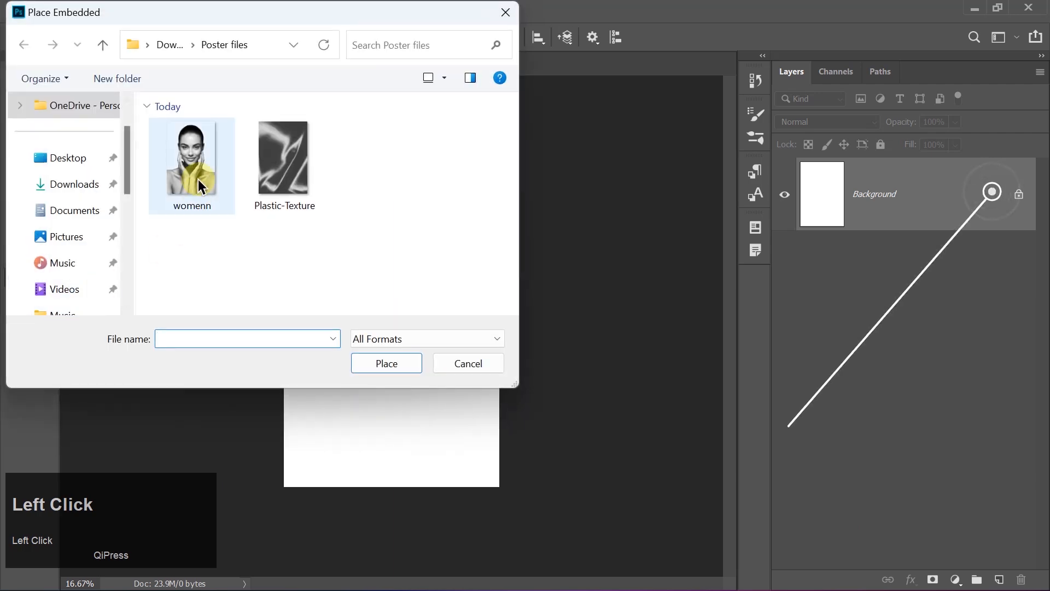
double_click(198, 179)
key("Return")
key("u")
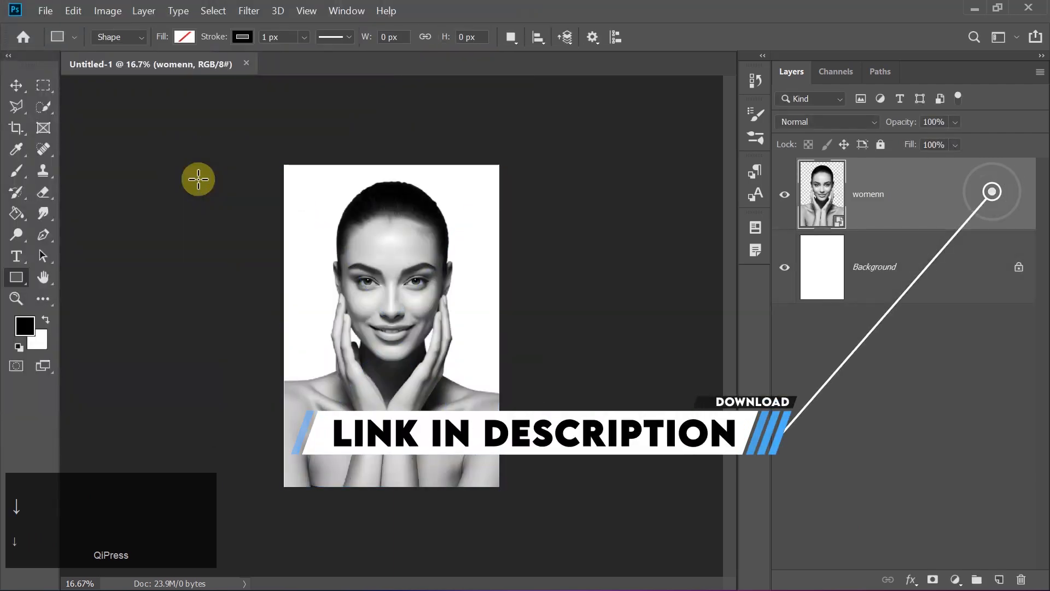
Move the portrait layer straight down slightly to leave more space above the head.
left_click(16, 86)
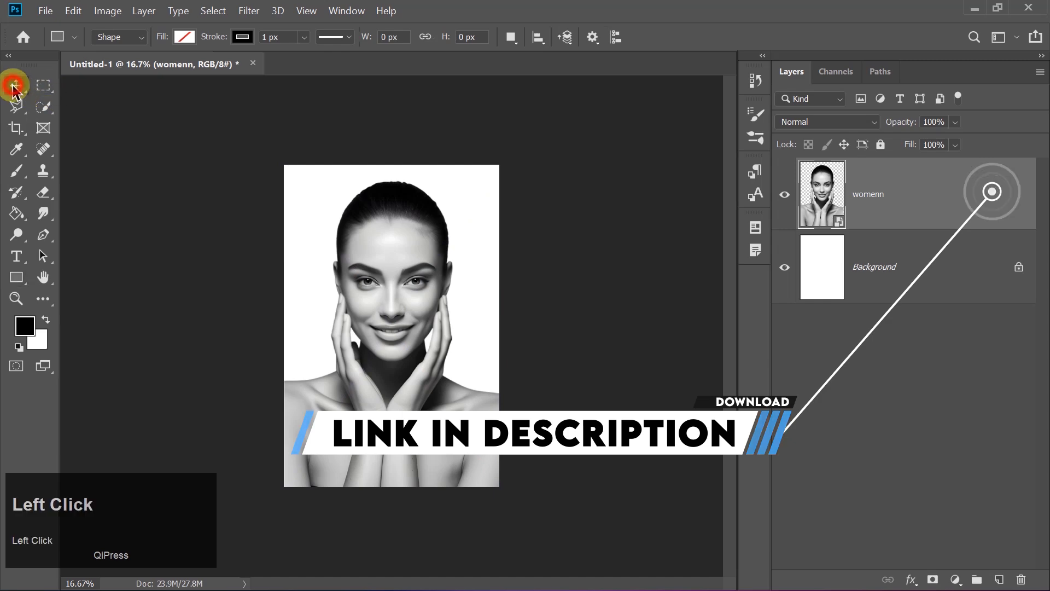
key("Down")
key("Down")
key("Down")
key("Down")
key("Down")
key("Down")
key("Down")
key("Down")
key("Down")
key("Down")
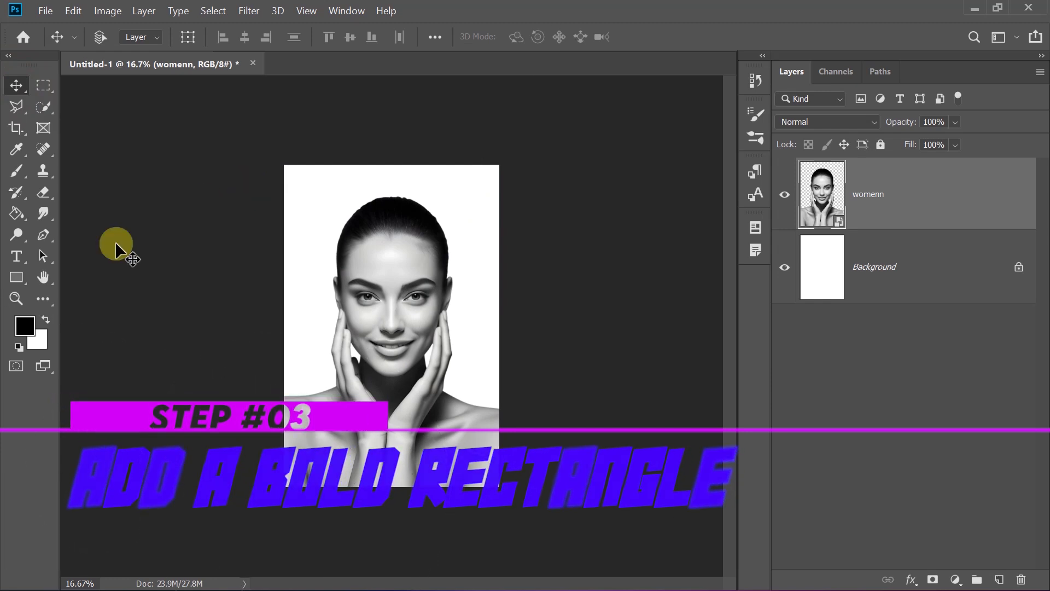
Draw a rectangle about 1451 by 3696 px over the face, running past the canvas height, with a red fill and no stroke.
left_click(16, 278)
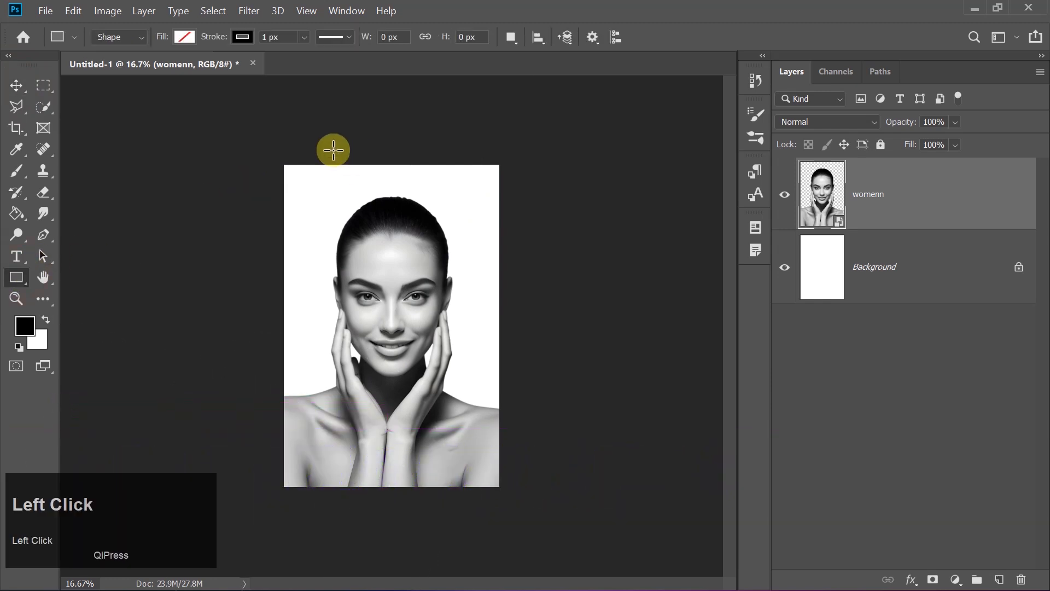
left_click_drag(323, 156, 455, 493)
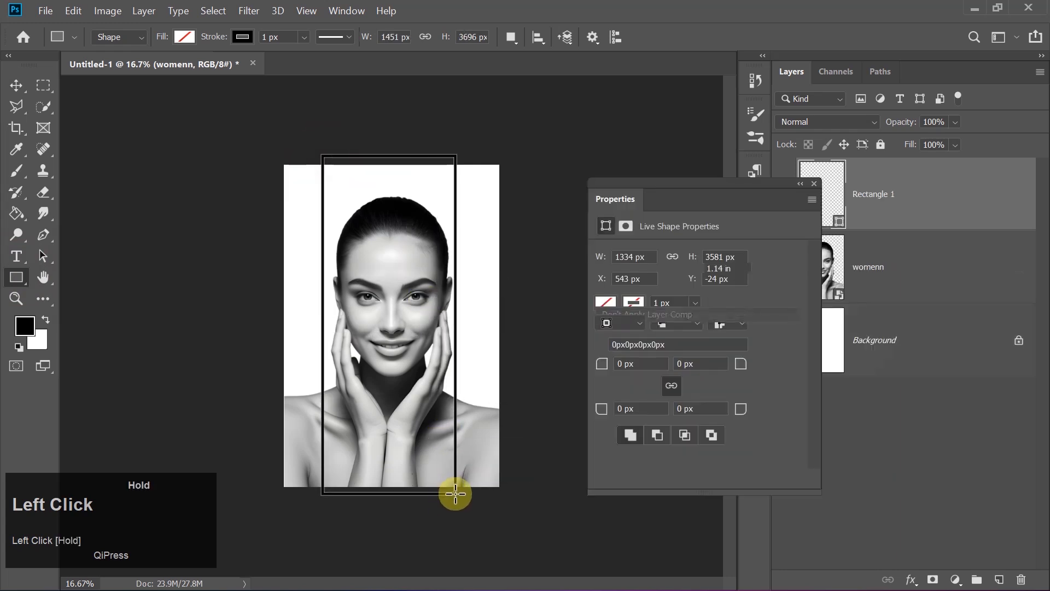
left_click(634, 303)
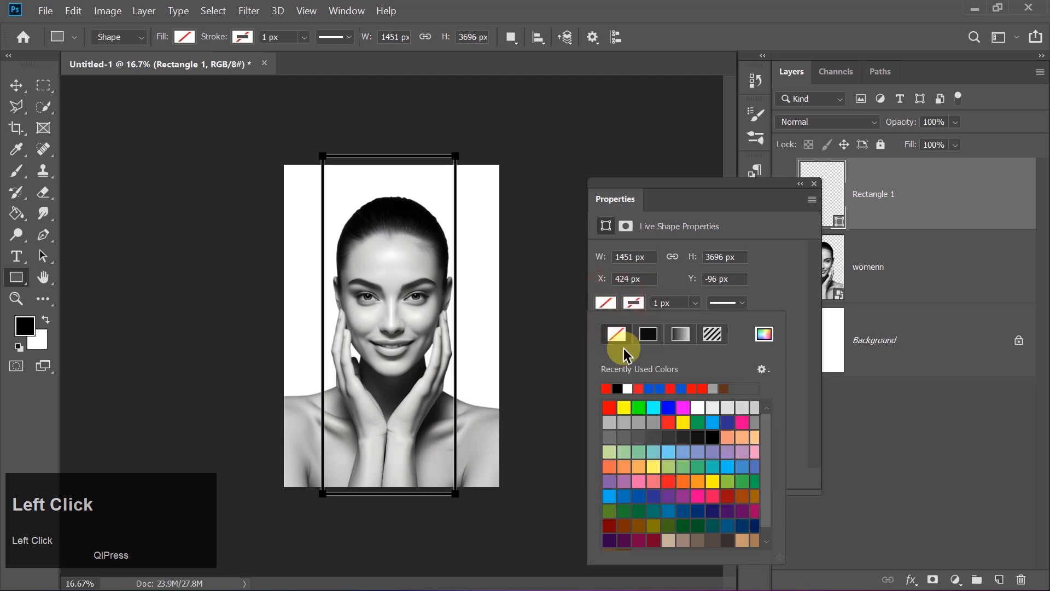
left_click(606, 389)
left_click(605, 302)
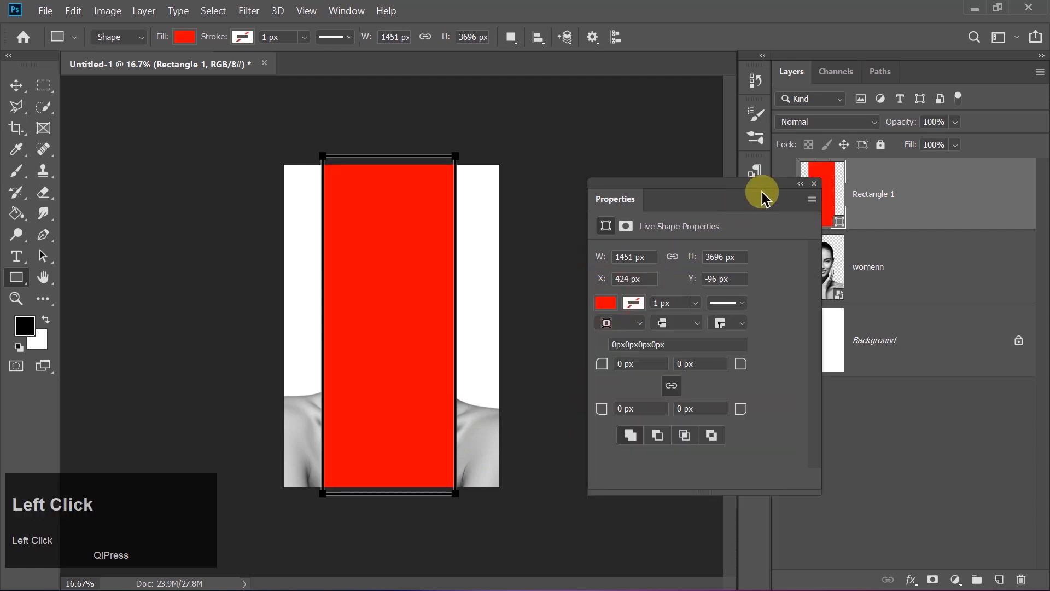
left_click(815, 184)
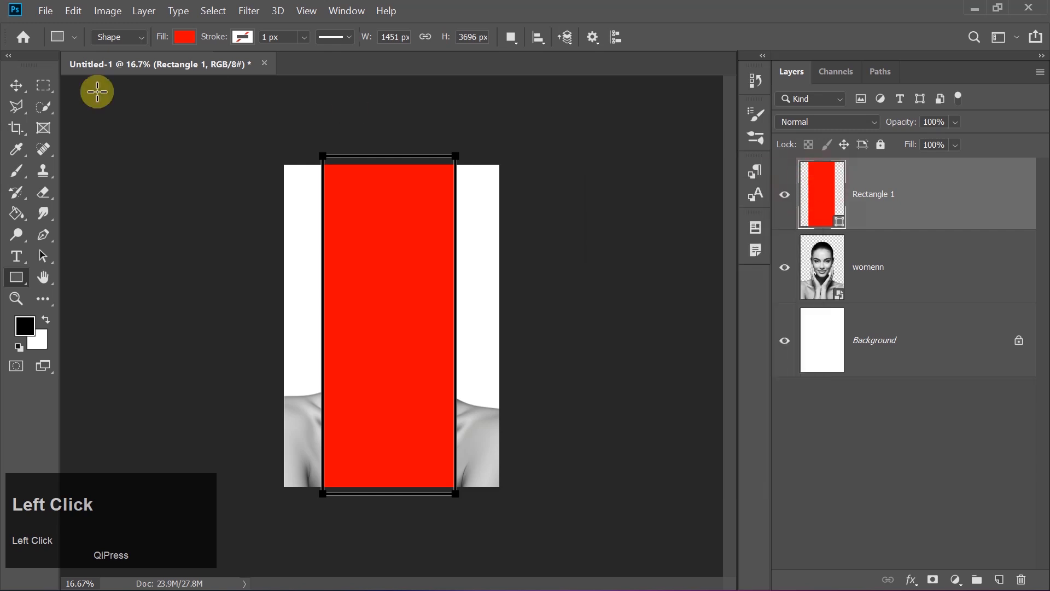
Widen the red rectangle slightly on its right side with Free Transform.
left_click(11, 93)
key("ctrl+t")
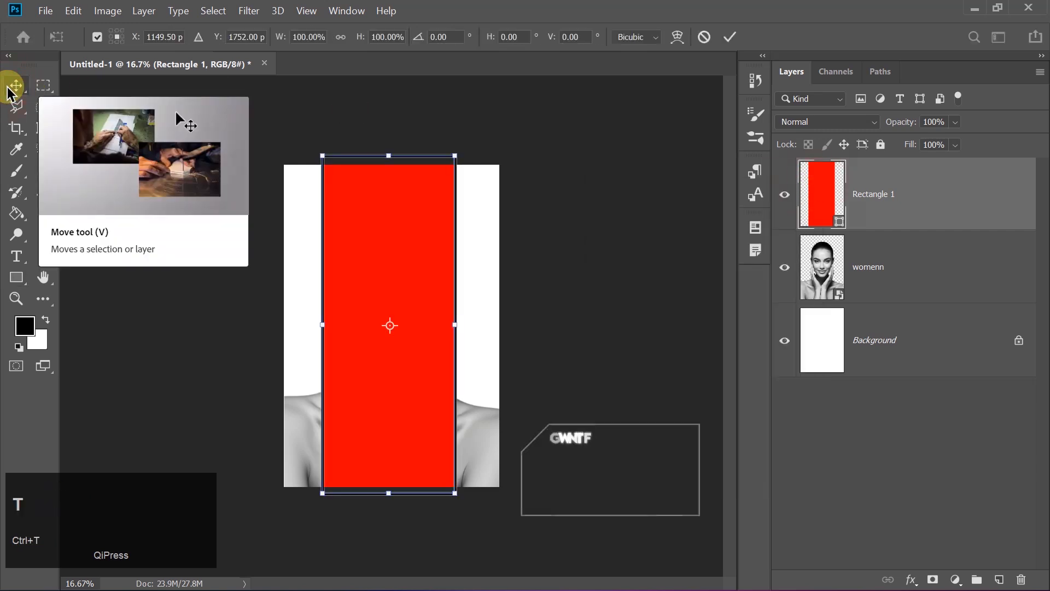
left_click(343, 317)
left_click_drag(458, 322, 466, 321)
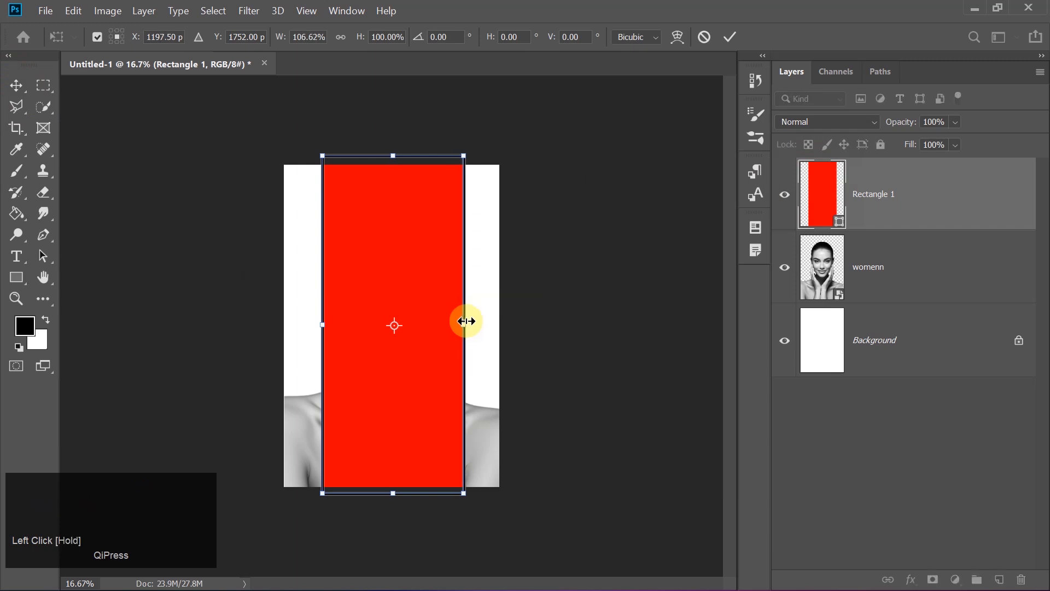
left_click_drag(466, 321, 472, 321)
key("Return")
Nudge the widened red rectangle left so it covers the whole face.
key("Left")
key("Left")
key("Left")
key("Left")
key("Left")
key("Left")
key("Left")
key("Left")
key("Left")
key("Left")
key("Left")
key("Left")
key("Left")
key("Left")
key("Left")
key("Left")
key("Left")
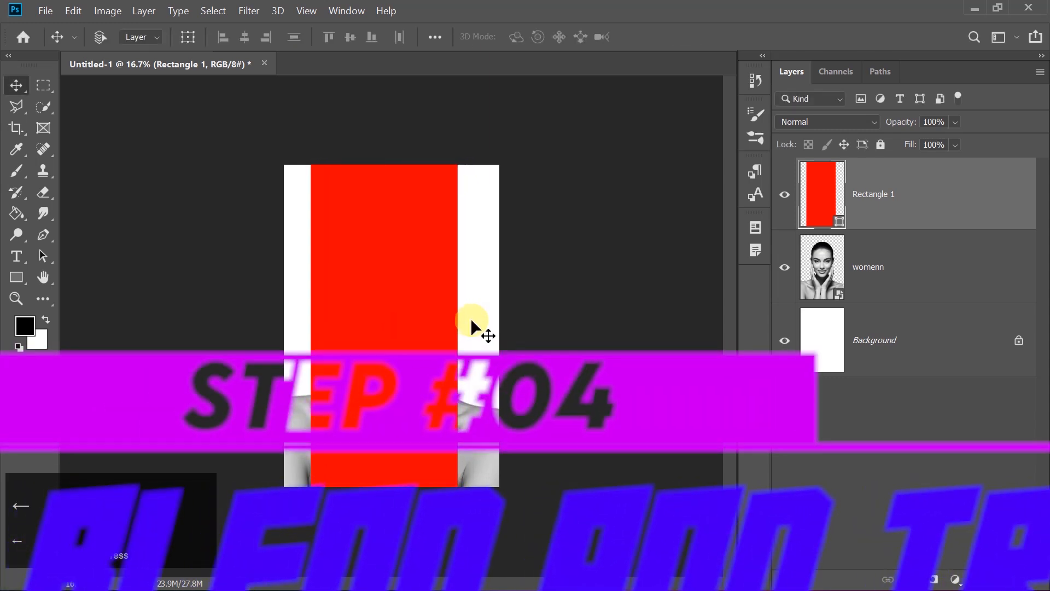
key("Right")
key("Right")
key("Right")
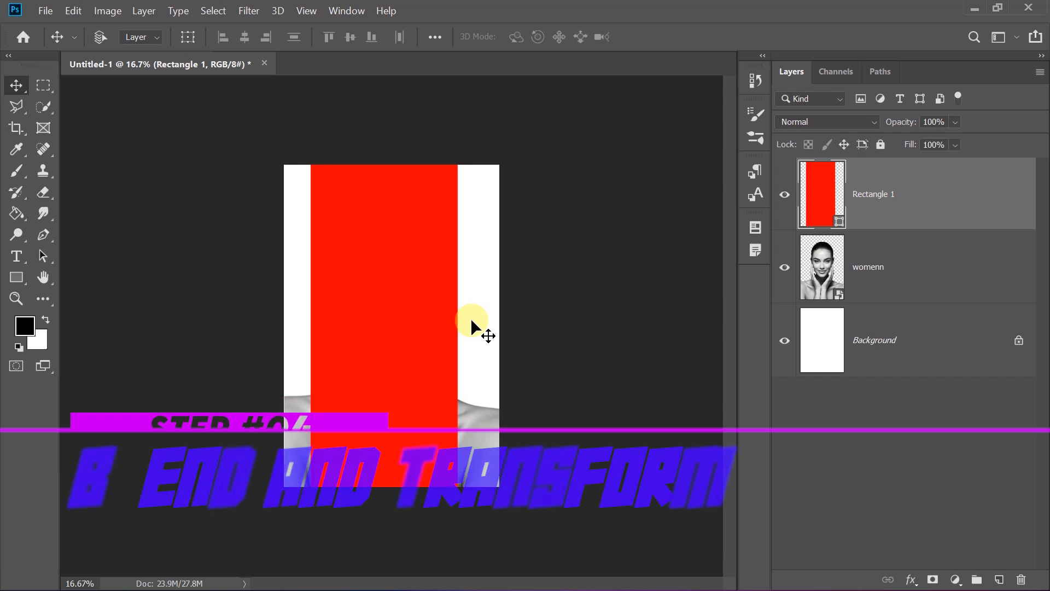
Set the red rectangle's blend mode to Multiply and skew its upper edge right by about -23.36° horizontally.
left_click(783, 126)
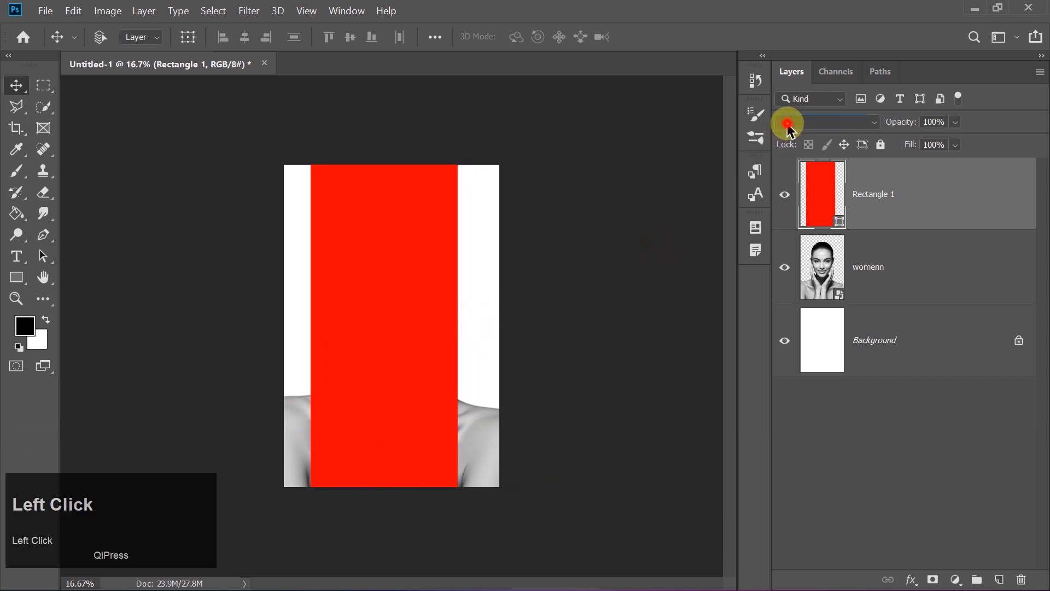
left_click(783, 186)
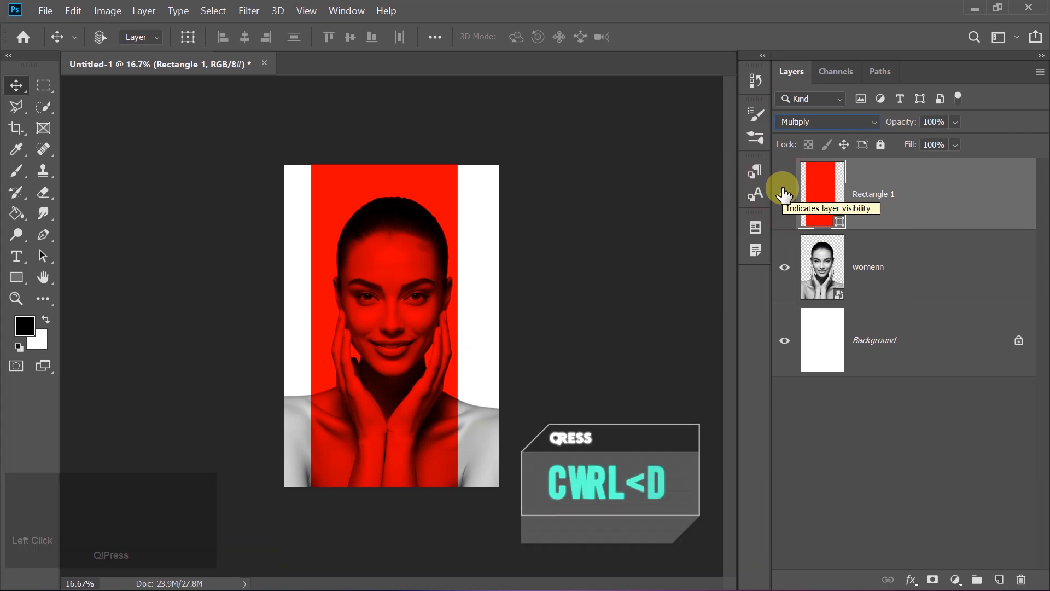
key("ctrl+t")
right_click(378, 250)
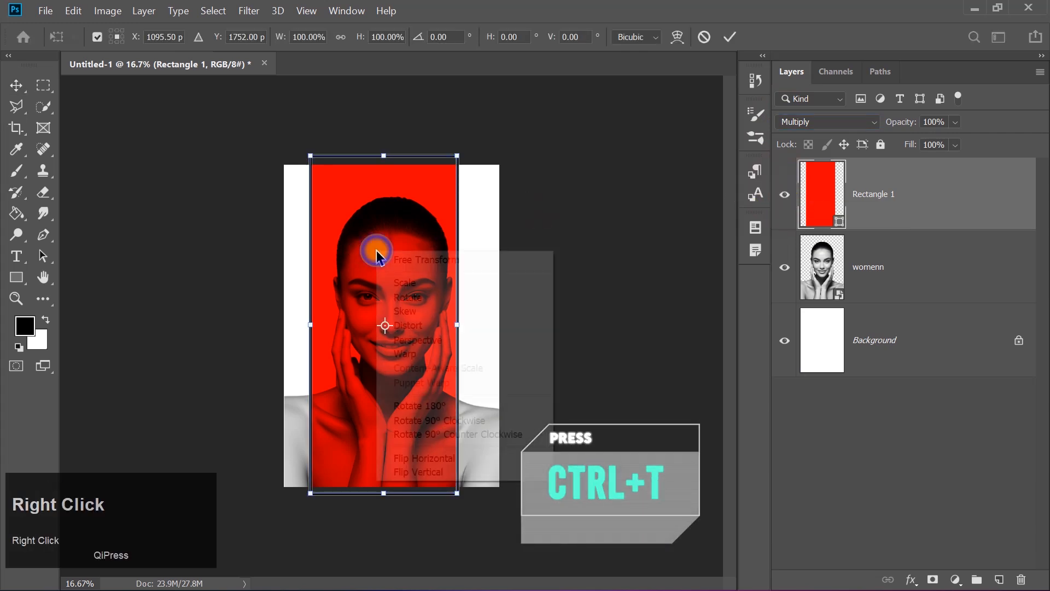
left_click(407, 312)
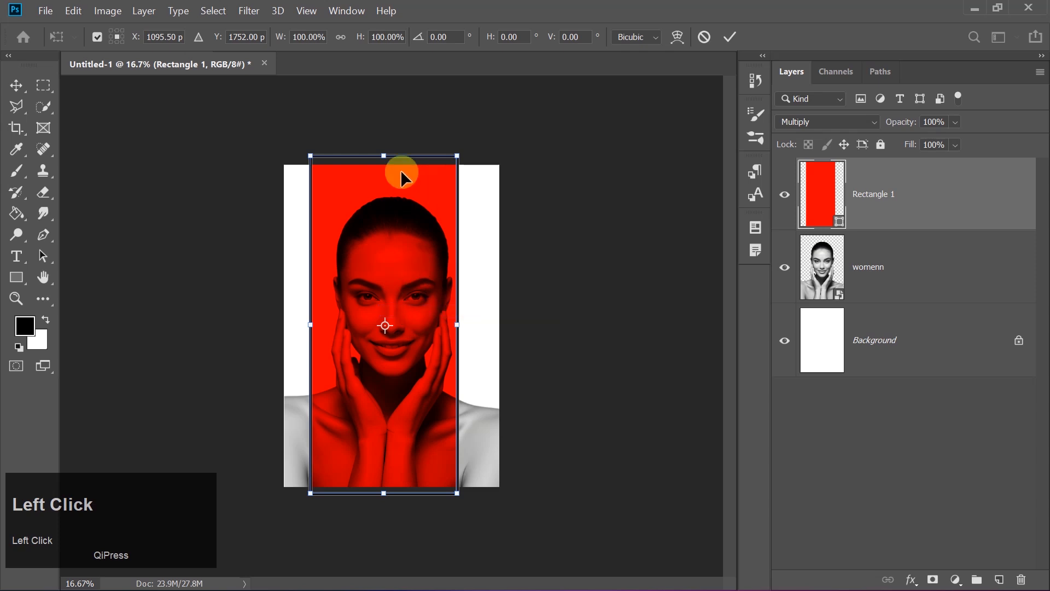
left_click_drag(385, 157, 531, 167)
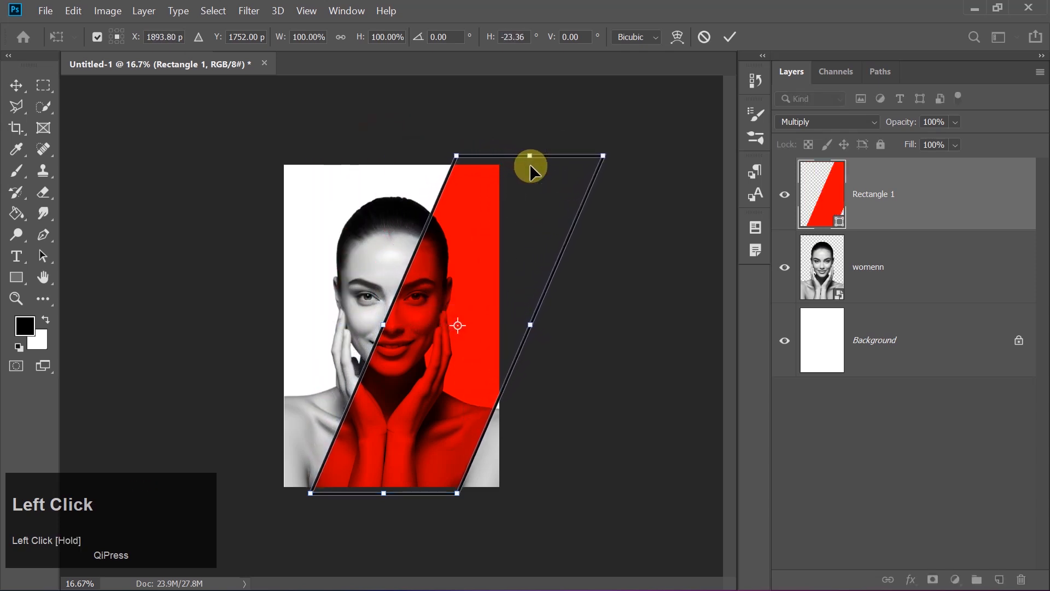
key("Return")
Shift the slanted red band left until it runs diagonally across the woman's face.
key("Left")
key("Left")
key("Left")
key("Left")
key("Left")
key("Left")
key("Left")
key("Left")
key("Left")
key("Left")
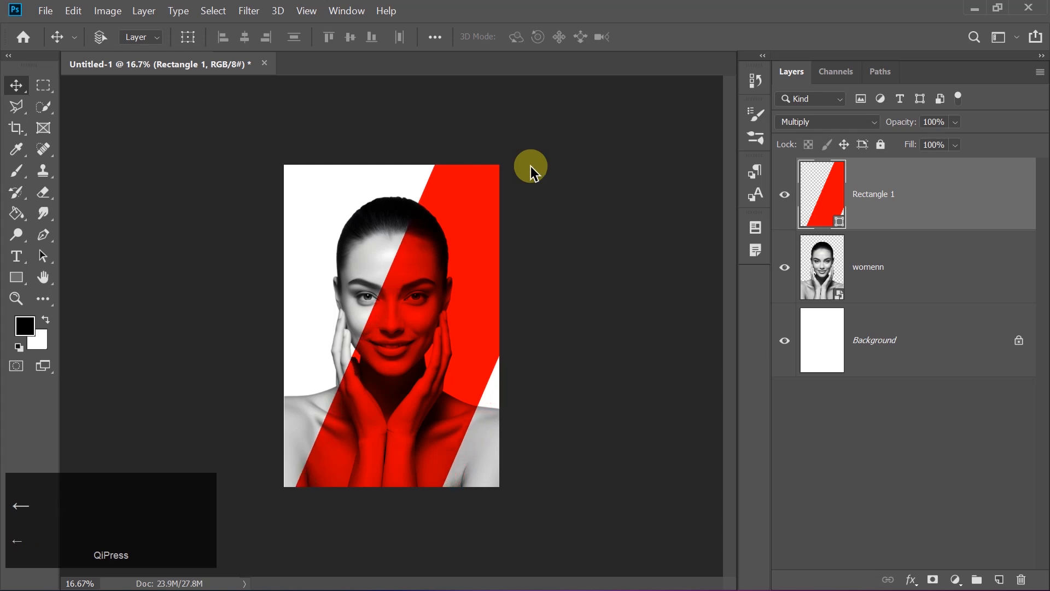
key("Left")
key("Left")
key("Left")
key("Left")
key("Left")
key("Left")
key("Left")
key("Left")
key("Left")
key("Left")
key("Left")
key("Left")
key("Left")
key("Left")
key("Left")
key("Left")
key("Left")
key("Left")
key("Left")
key("Left")
key("Left")
key("Left")
key("Left")
key("Left")
key("Left")
key("Left")
key("Left")
key("Left")
key("Left")
key("Left")
key("Left")
key("Left")
key("Left")
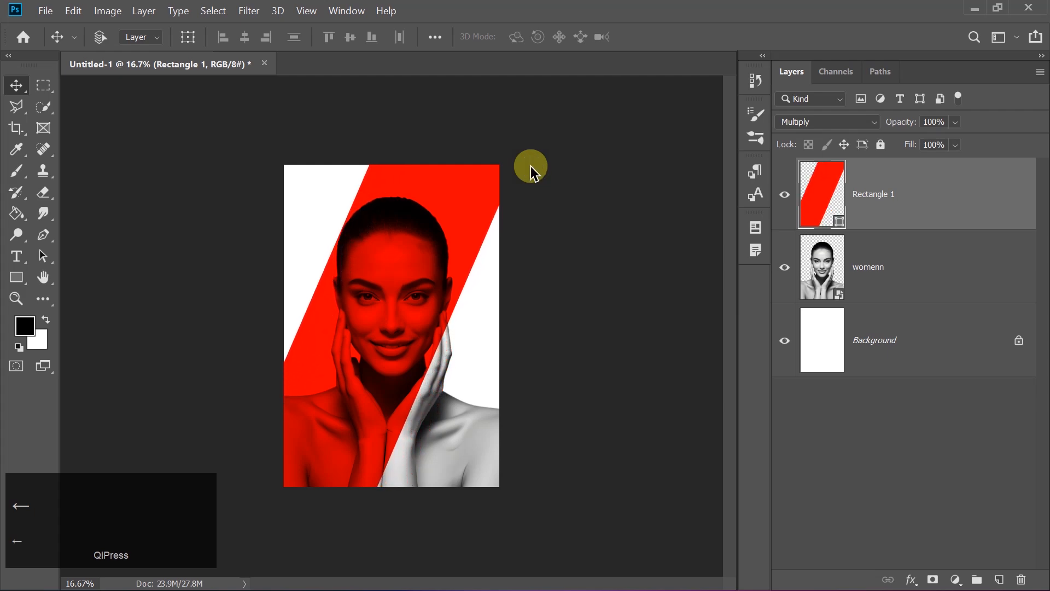
key("Left")
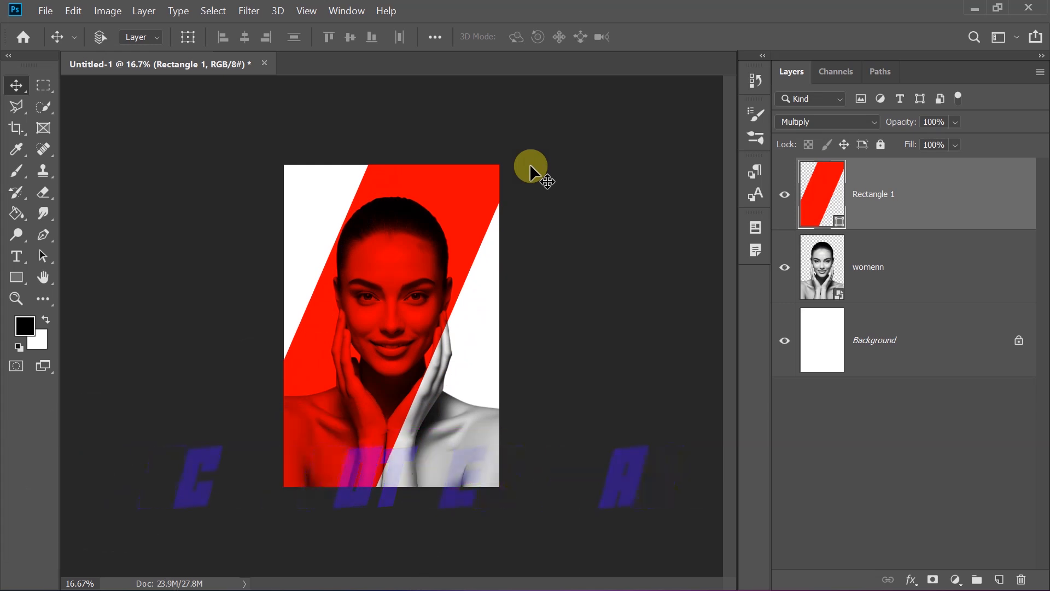
Place the Plastic-Texture image as an embedded layer above the red band.
left_click(46, 11)
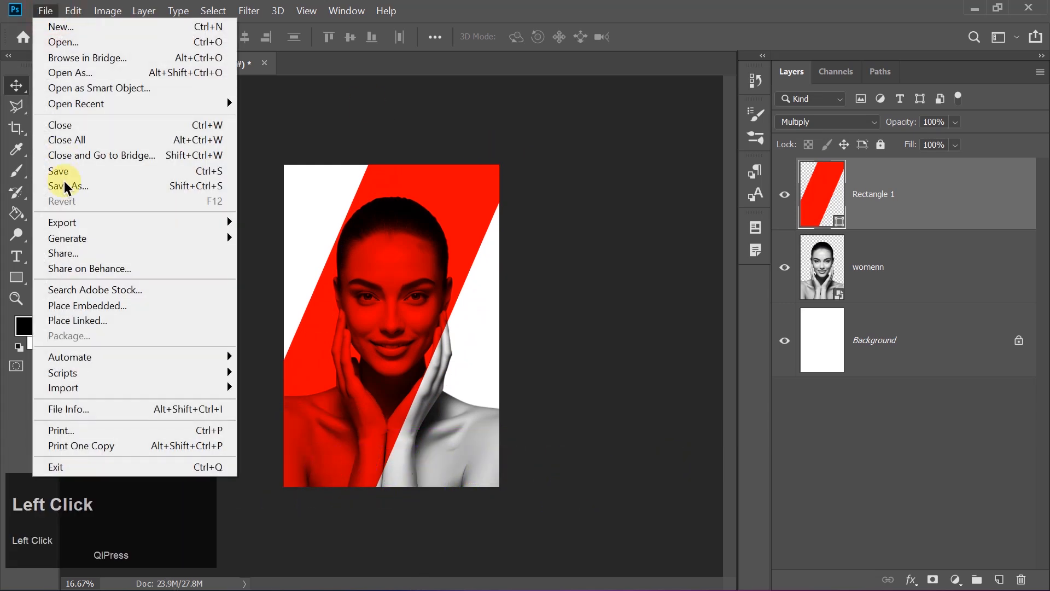
left_click(69, 305)
left_click(285, 176)
double_click(286, 175)
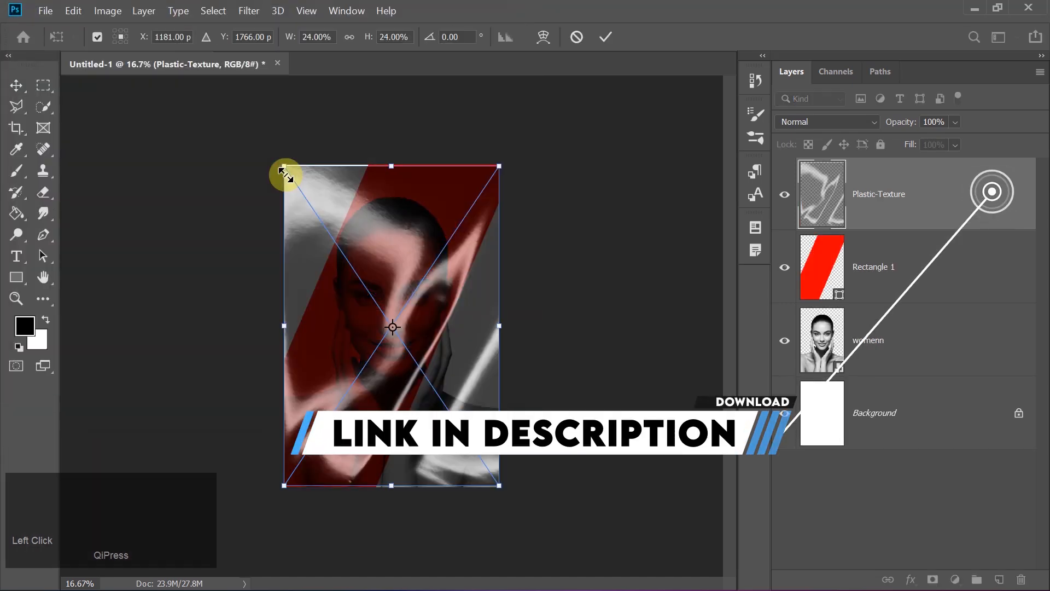
Enlarge the plastic texture slightly to cover the full canvas and set its blend mode to Screen.
left_click(391, 165)
left_click_drag(392, 165, 392, 163)
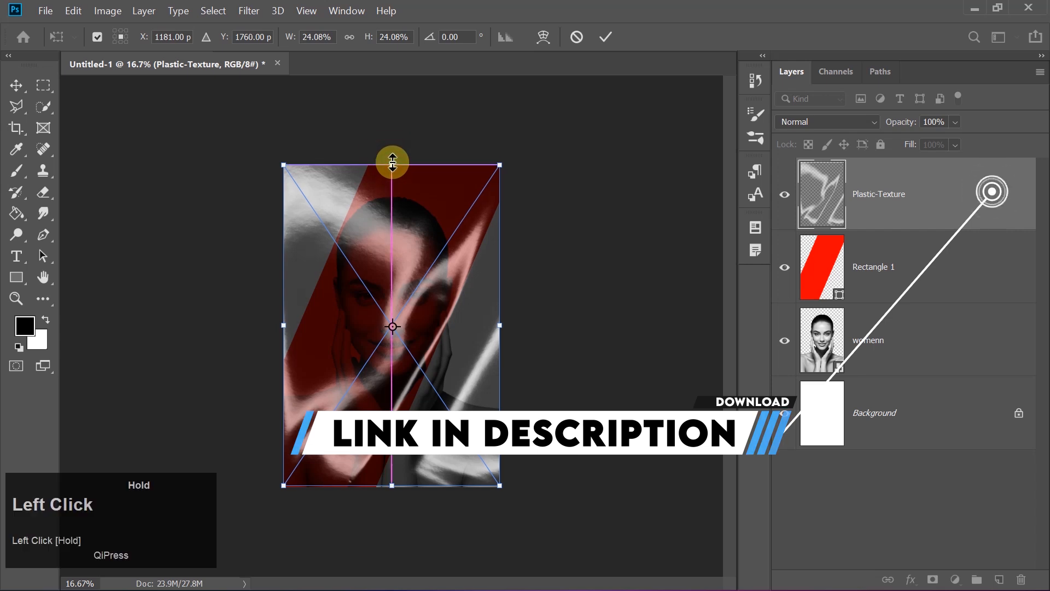
left_click_drag(392, 486, 392, 489)
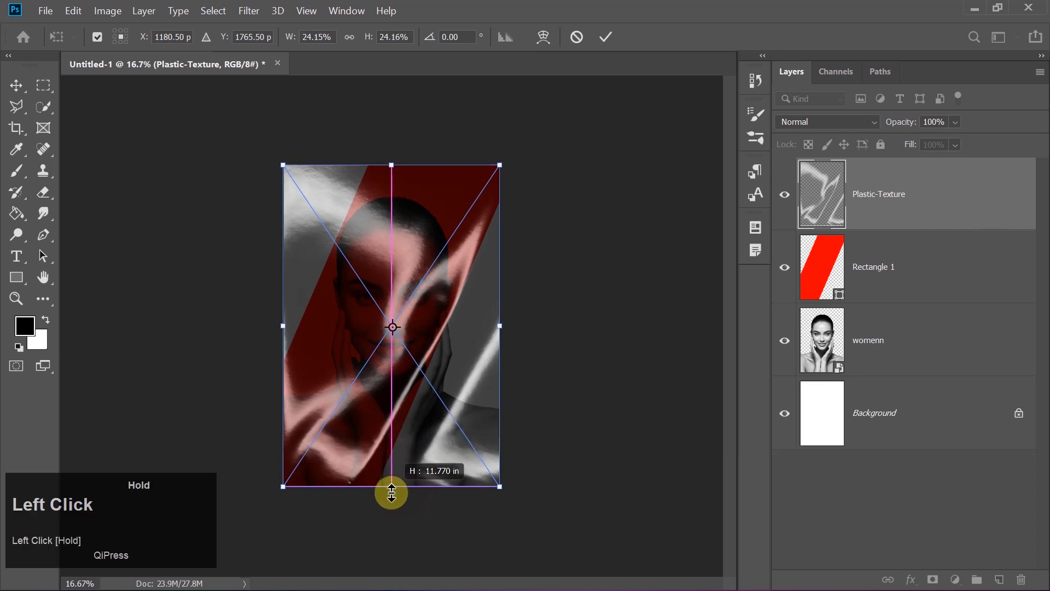
key("Return")
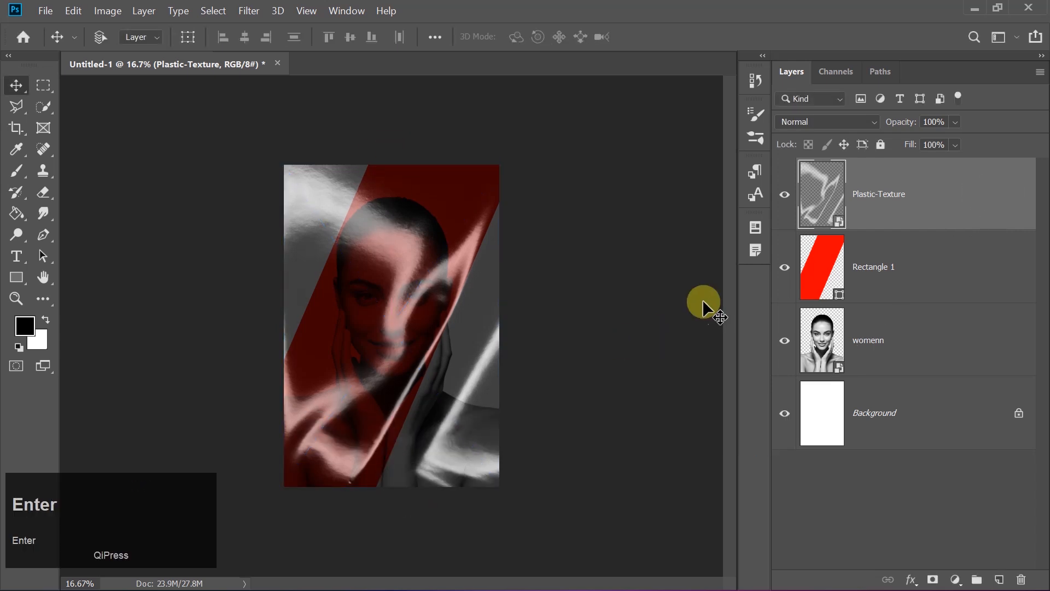
left_click(795, 119)
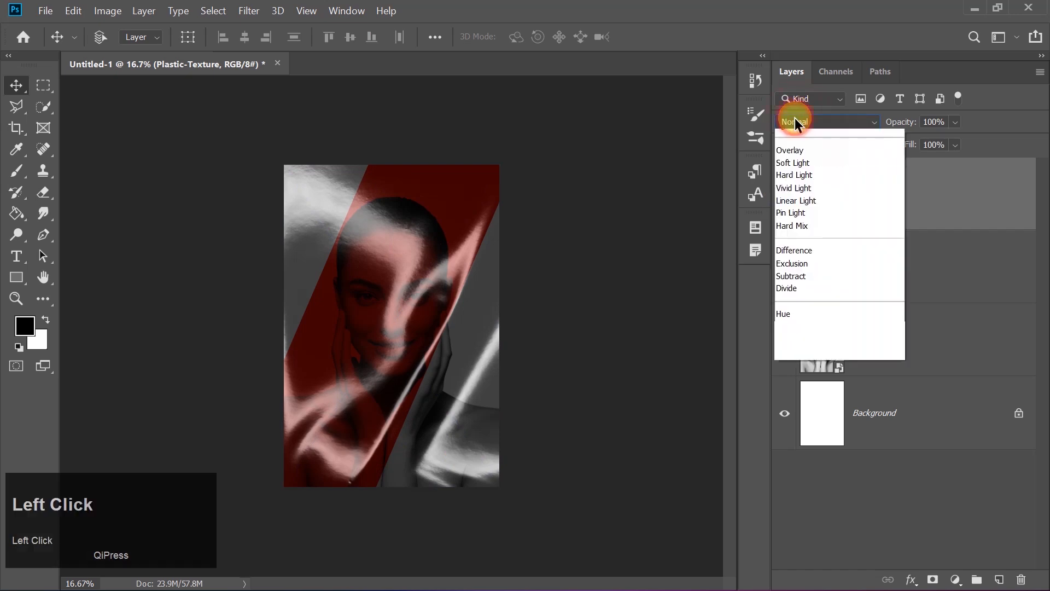
left_click(782, 264)
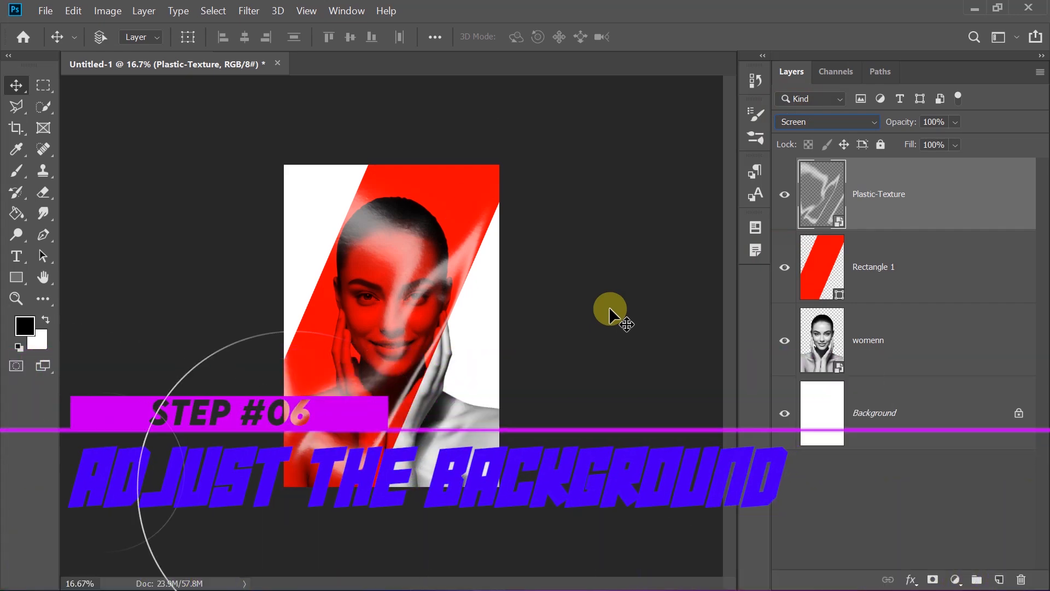
Add a Solid Color fill layer in dark grey #414040 directly above the Background layer.
left_click(905, 432)
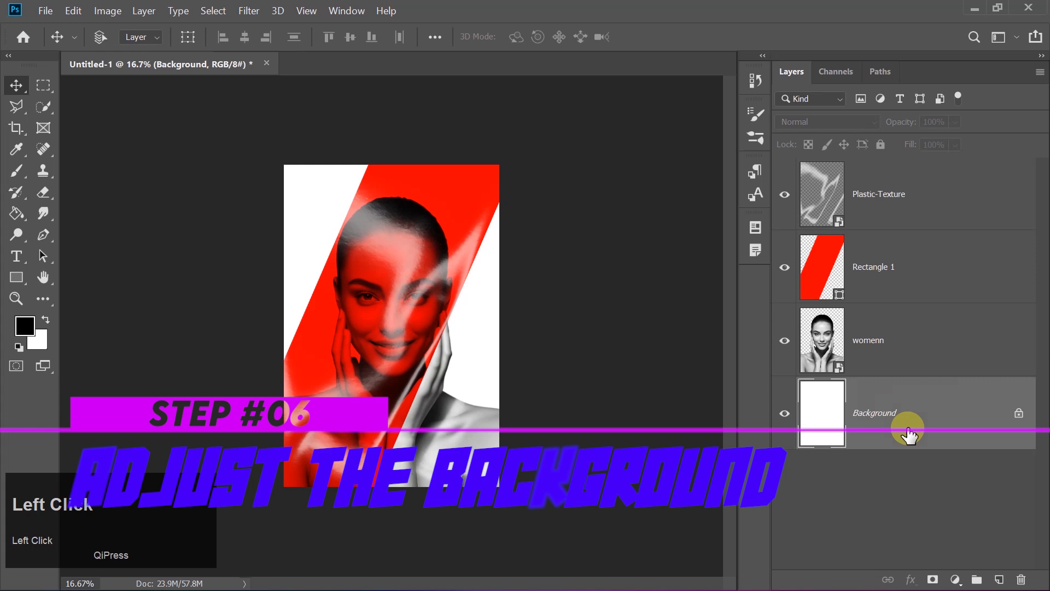
left_click(955, 581)
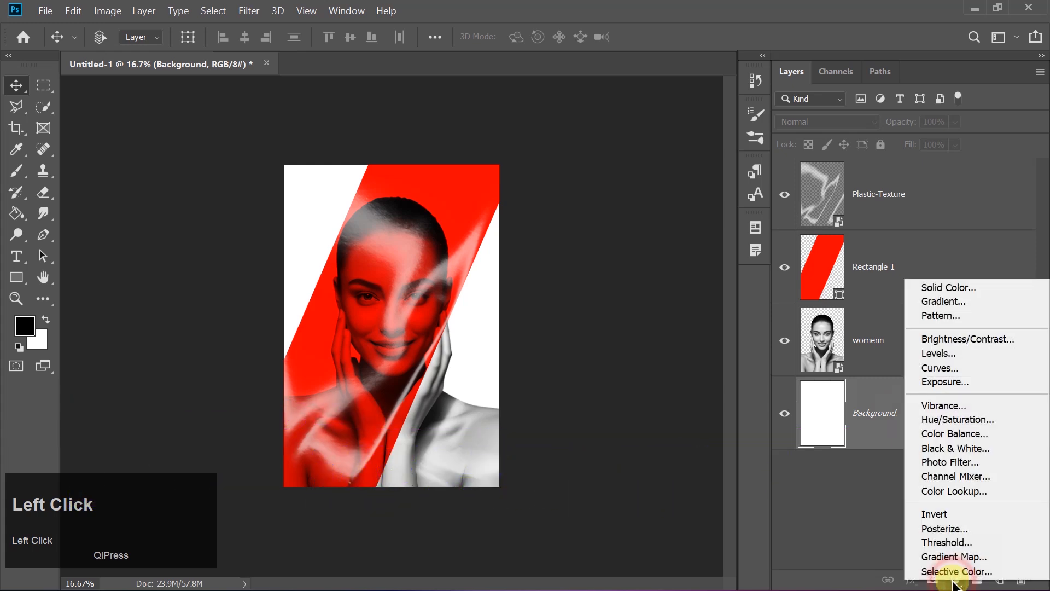
left_click(930, 289)
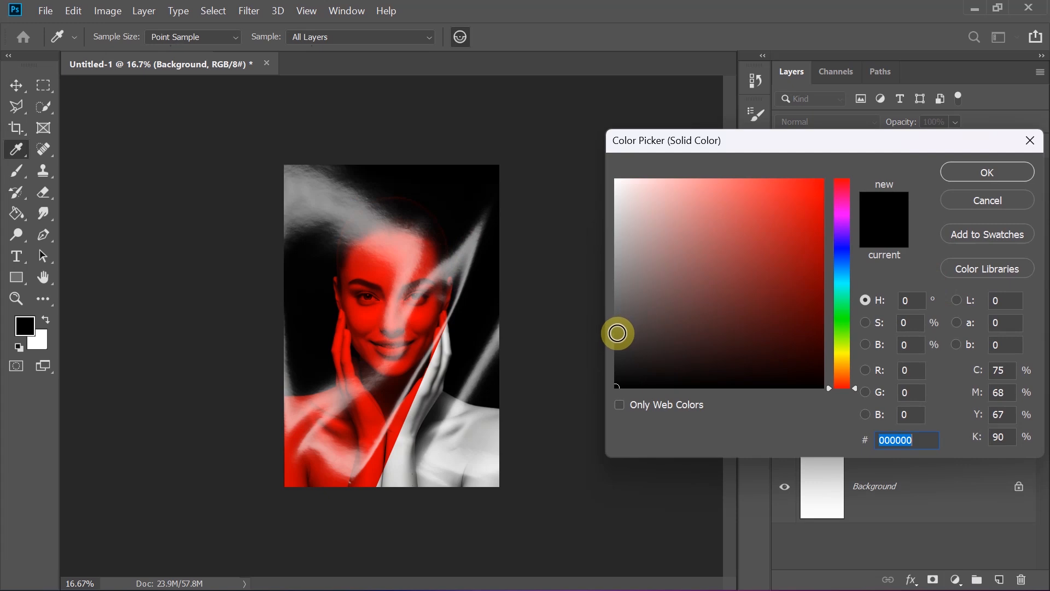
left_click(618, 334)
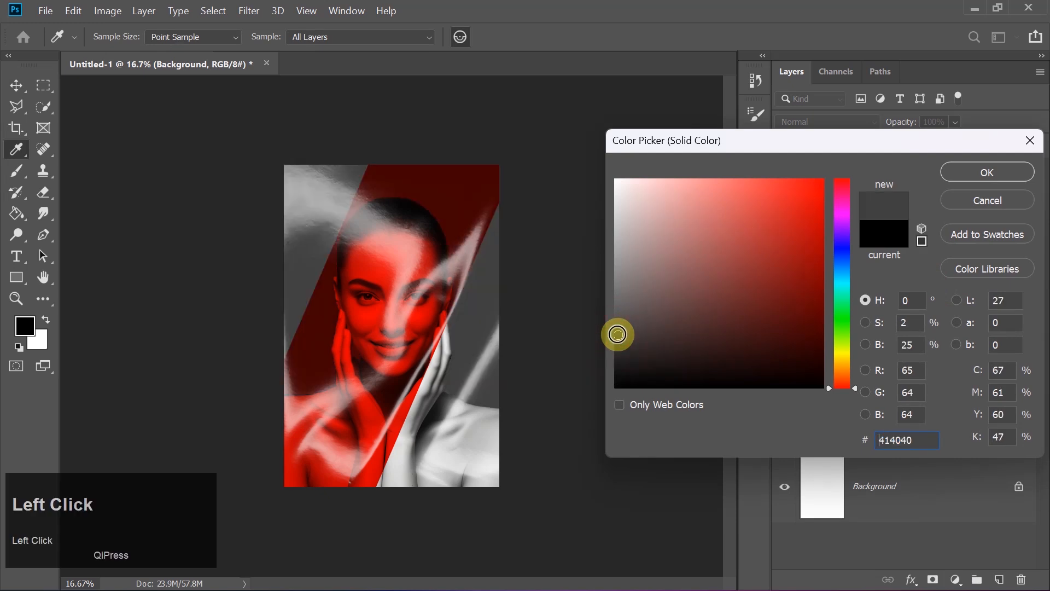
left_click(961, 171)
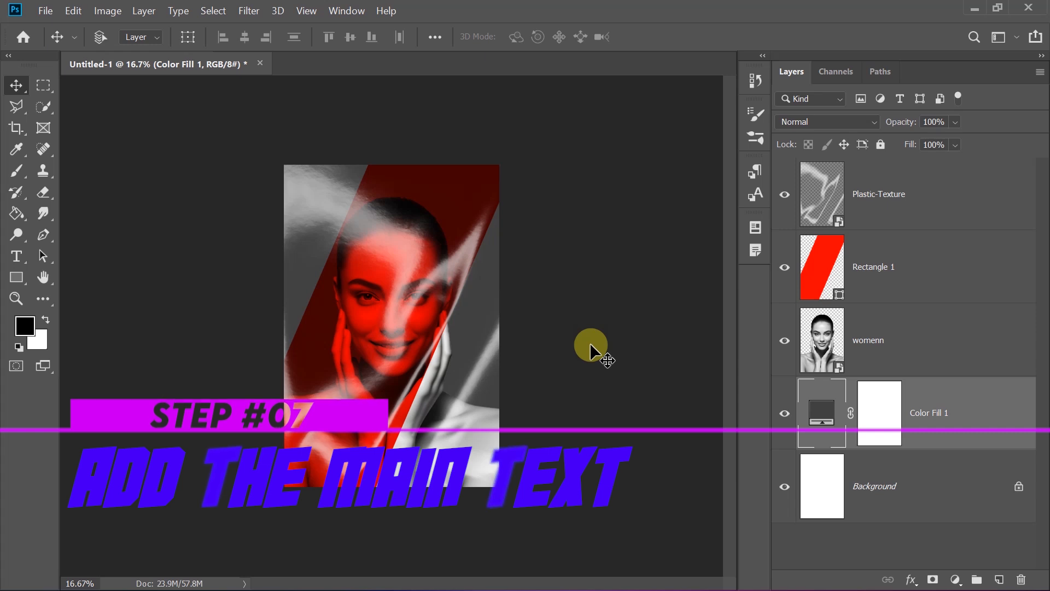
Add the white text FRIDAY in Monument Extended Ultrabold, 161 pt, behind the woman, directly above the Color Fill 1 layer.
left_click(17, 257)
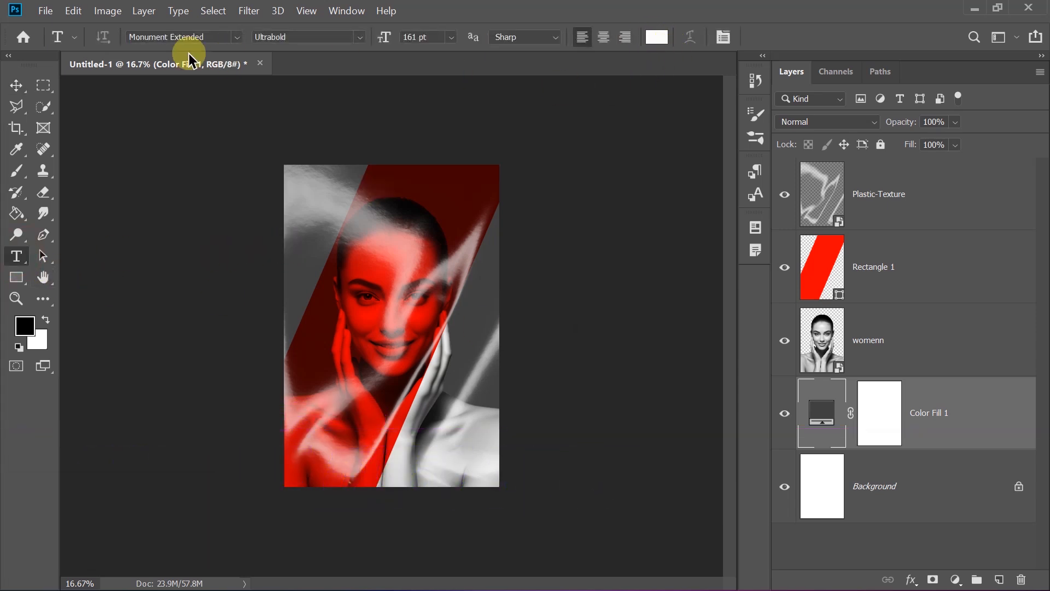
left_click(297, 236)
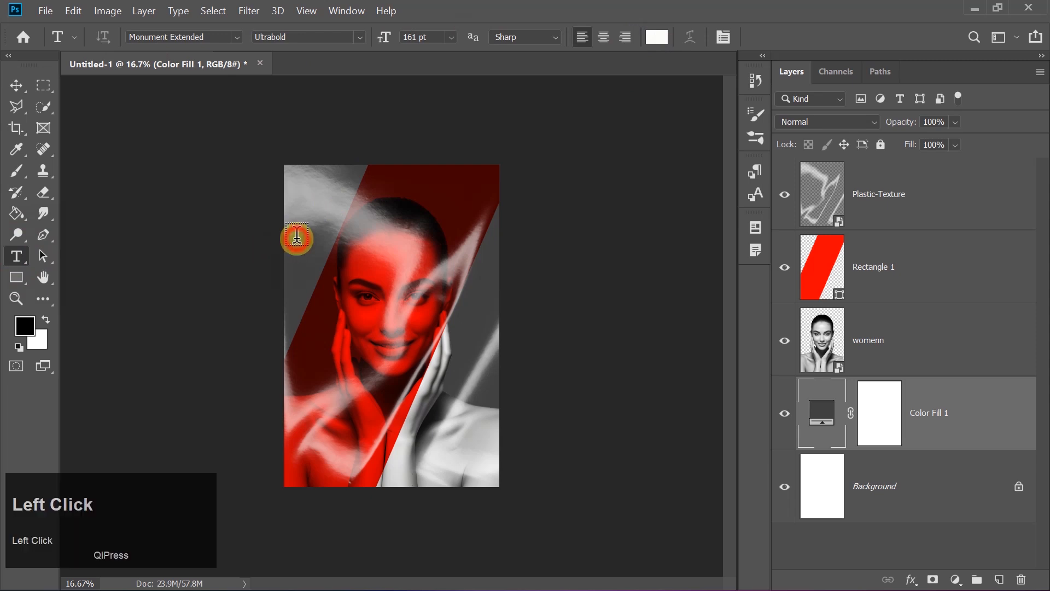
key("Caps_Lock")
type("FRIDA")
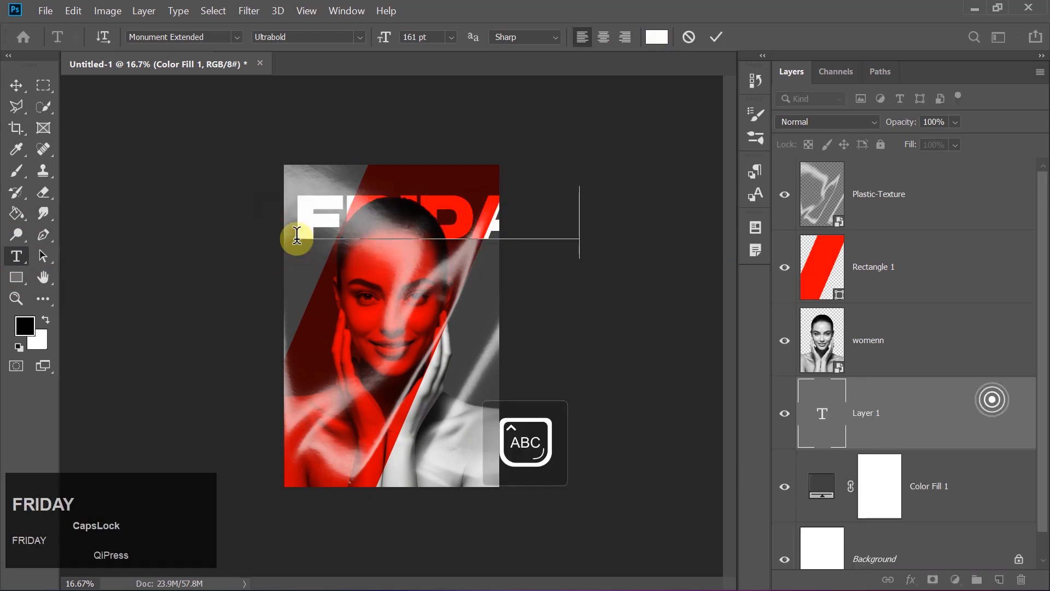
type("Y")
left_click(715, 37)
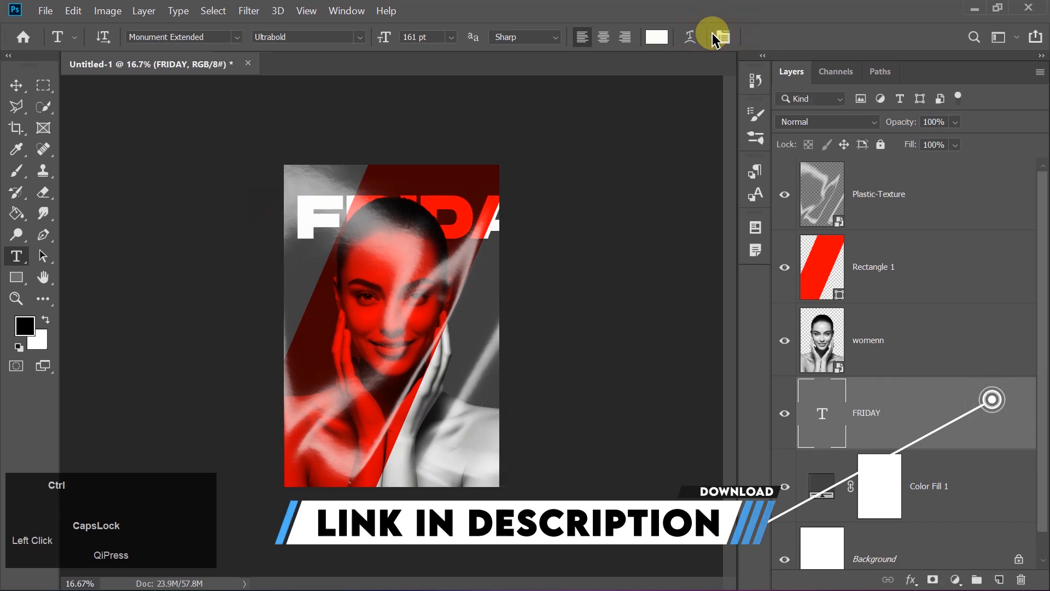
Move the FRIDAY text up to the canvas's top edge, centred horizontally at about X 1175 px, Y 348 px.
key("ctrl+t")
left_click_drag(492, 234, 449, 217)
key("Up")
key("Up")
key("Up")
key("Up")
key("Up")
key("Up")
key("Up")
key("Up")
key("Up")
key("Up")
key("Up")
key("Up")
key("Up")
key("Up")
key("Up")
key("Up")
key("Up")
key("Up")
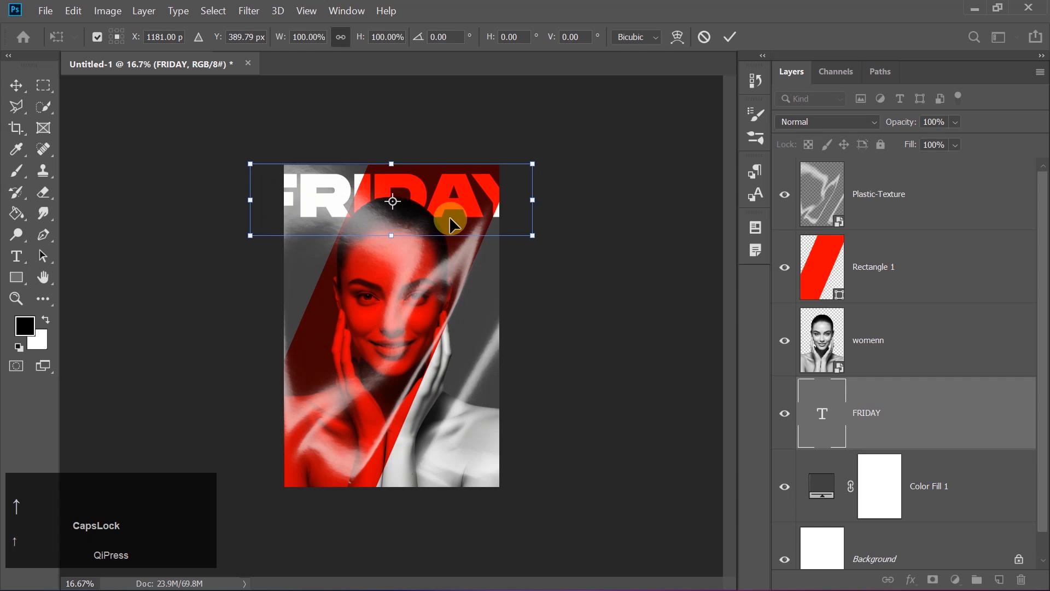
key("Up")
key("Up")
key("Up")
key("Up")
key("Up")
key("Up")
key("Up")
key("Up")
key("Up")
key("Up")
key("Up")
key("Up")
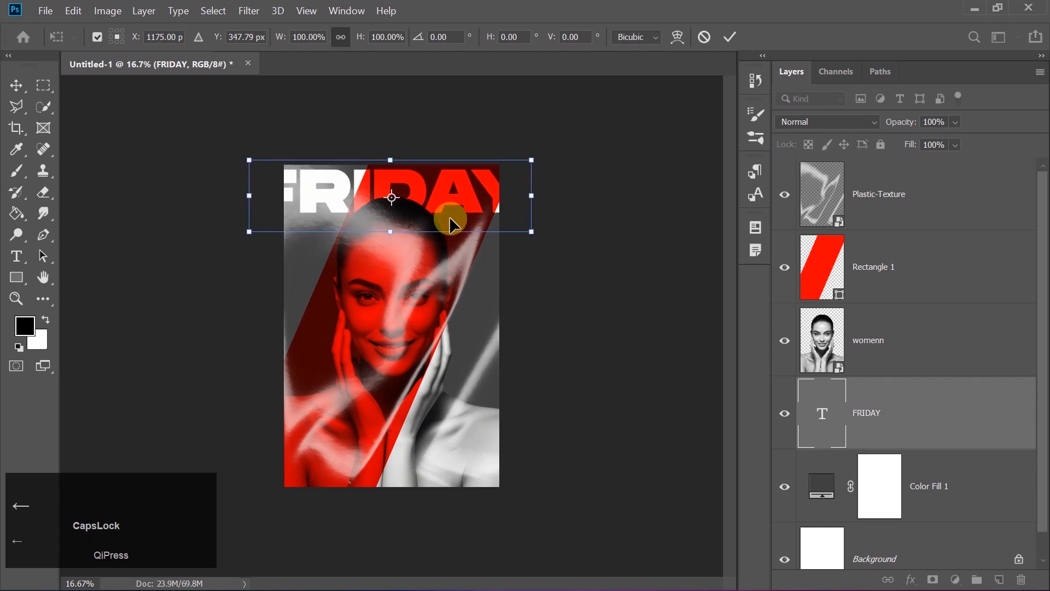
key("Return")
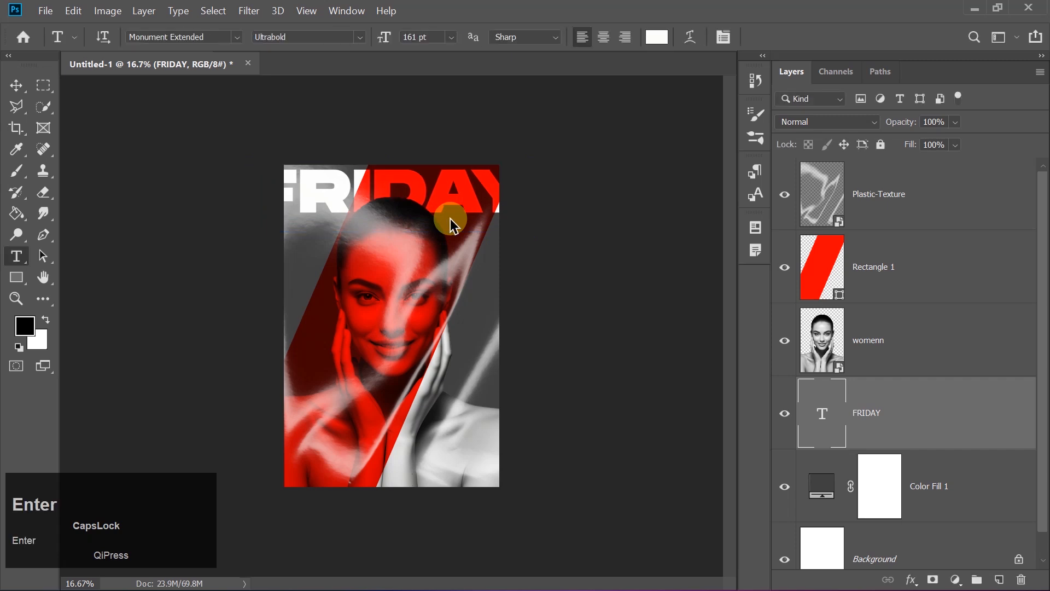
Duplicate the FRIDAY text layer and move the copy straight down to form a second row just below the first.
key("ctrl+j")
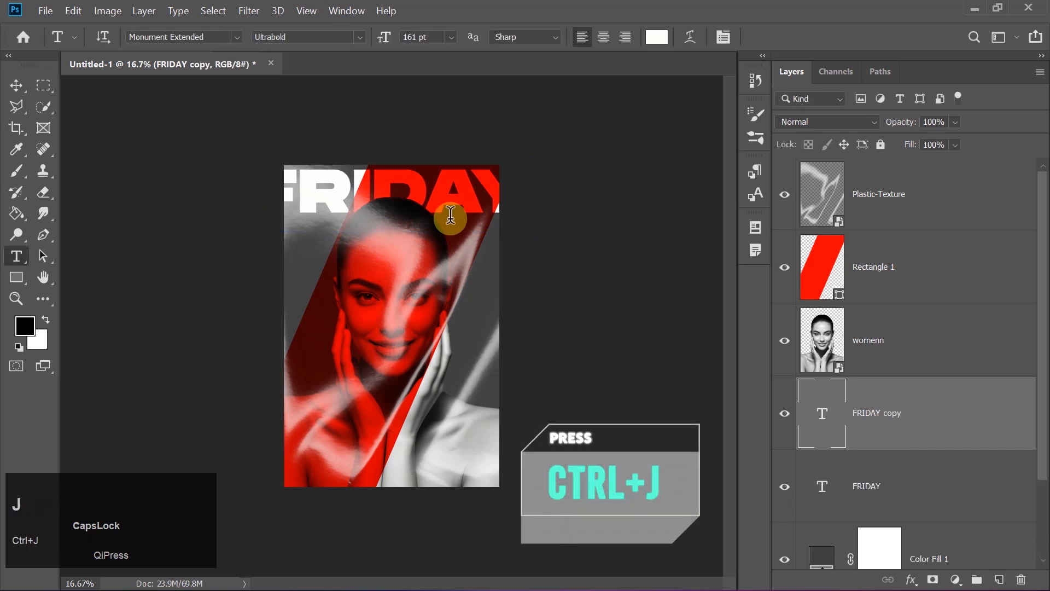
left_click(16, 86)
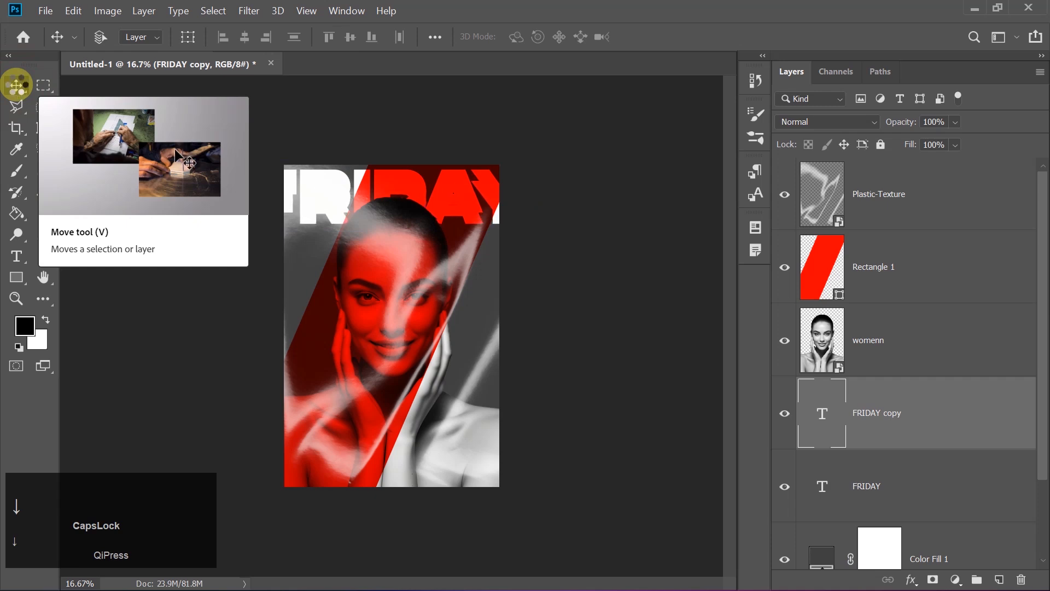
key("shift+Down")
key("shift+Down")
key("shift+Down")
key("shift+Down")
key("shift+Down")
key("shift+Down")
key("shift+Down")
key("shift+Down")
key("shift+Down")
key("shift+Down")
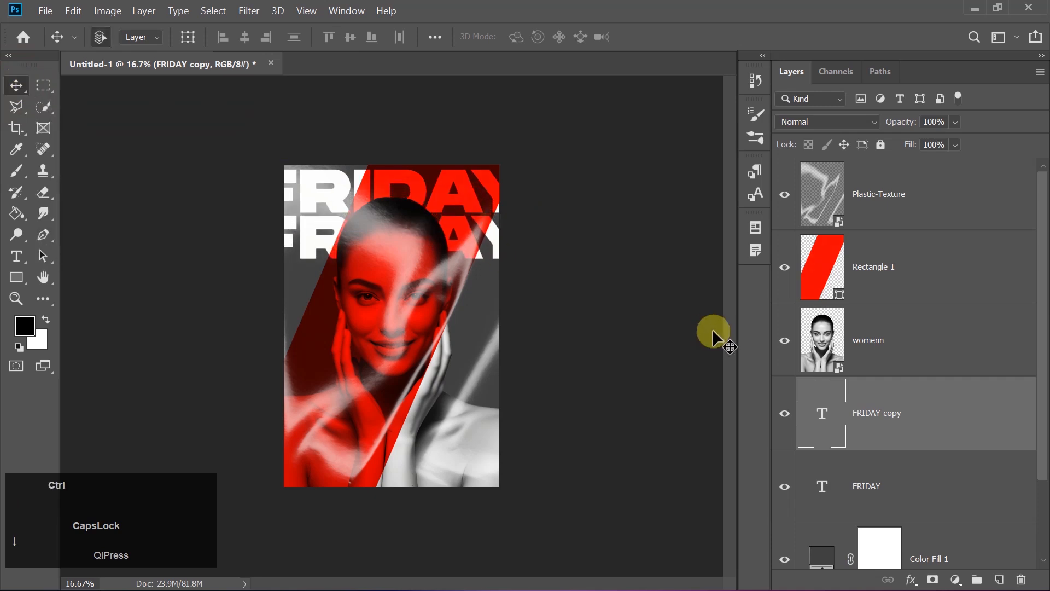
Duplicate the FRIDAY text four more times, moving each copy straight down one row to make six stacked rows.
key("ctrl+j")
key("shift+Down")
key("shift+Down")
key("shift+Down")
key("shift+Down")
key("shift+Down")
key("shift+Down")
key("shift+Down")
key("shift+Down")
key("shift+Down")
key("shift+Down")
key("shift+Down")
key("shift+Down")
key("shift+Down")
key("shift+Down")
key("shift+Down")
key("shift+Down")
key("shift+Down")
key("shift+Down")
key("shift+Down")
key("shift+Down")
key("ctrl+j")
key("shift+Down")
key("shift+Down")
key("shift+Down")
key("shift+Down")
key("shift+Down")
key("shift+Down")
key("shift+Down")
key("shift+Down")
key("shift+Down")
key("shift+Down")
key("shift+Down")
key("shift+Down")
key("shift+Down")
key("shift+Down")
key("shift+Down")
key("shift+Down")
key("shift+Down")
key("shift+Down")
key("shift+Down")
key("shift+Down")
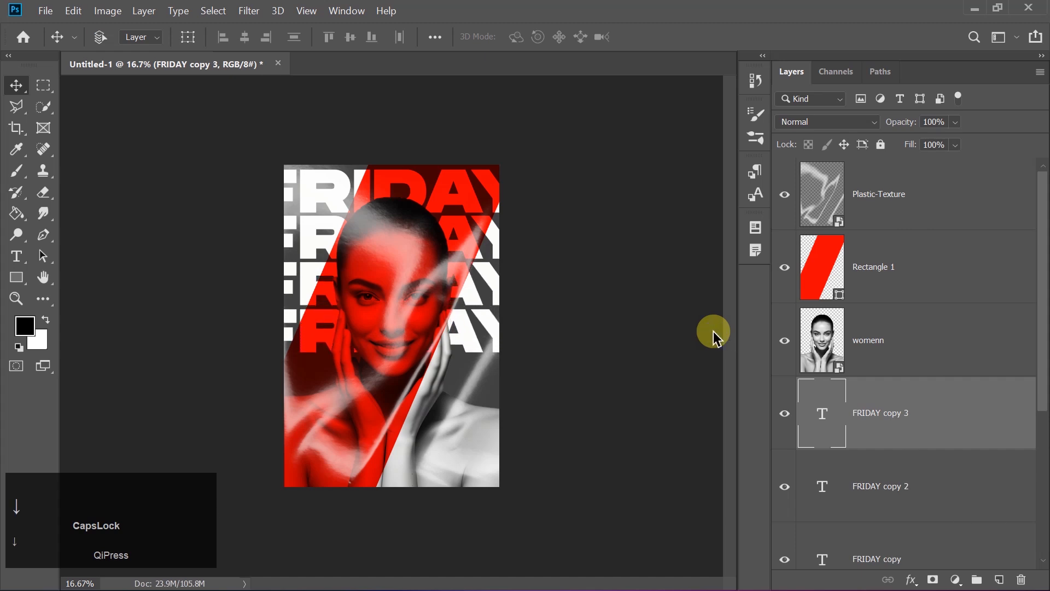
key("ctrl+j")
key("shift+Down")
key("shift+Down")
key("shift+Down")
key("shift+Down")
key("shift+Down")
key("shift+Down")
key("shift+Down")
key("shift+Down")
key("shift+Down")
key("shift+Down")
key("shift+Down")
key("shift+Down")
key("shift+Down")
key("shift+Down")
key("shift+Down")
key("shift+Down")
key("shift+Down")
key("shift+Down")
key("shift+Down")
key("shift+Down")
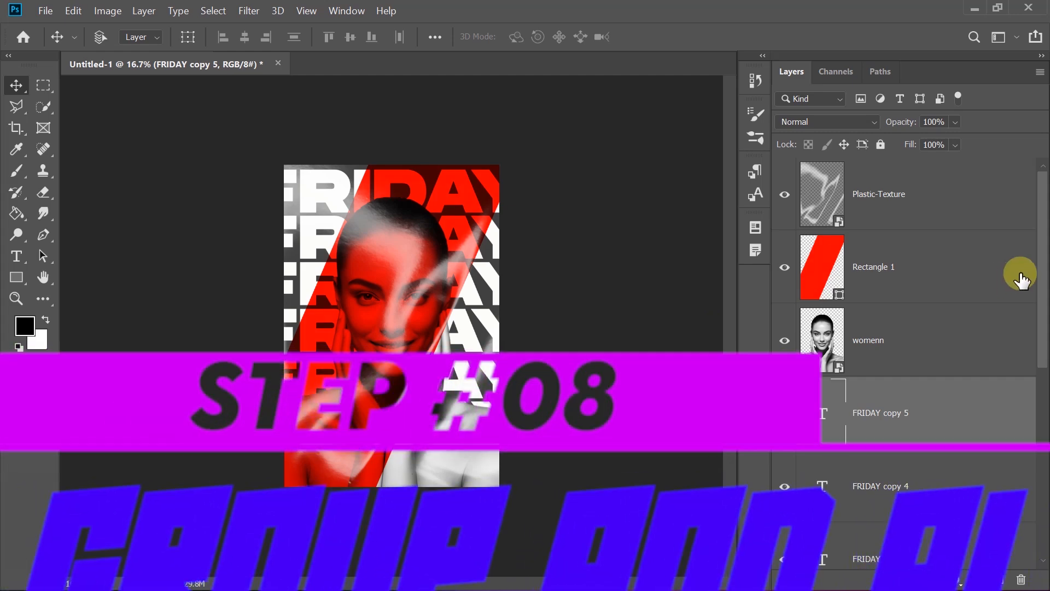
Group all six FRIDAY text layers together.
left_click(1039, 256)
left_click_drag(1039, 256, 1024, 405)
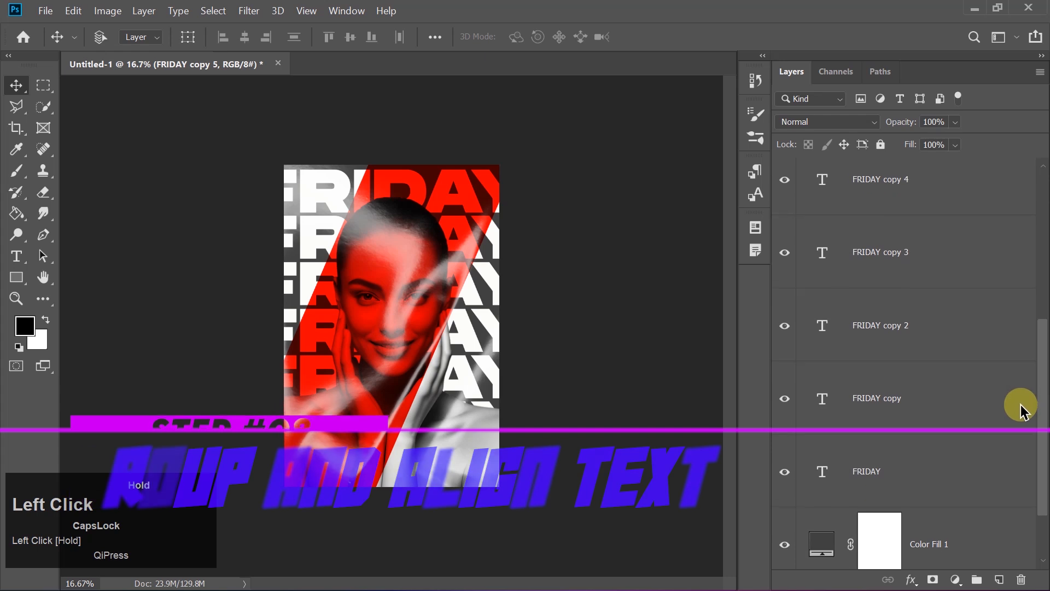
left_click(870, 465)
left_click(869, 465, "shift")
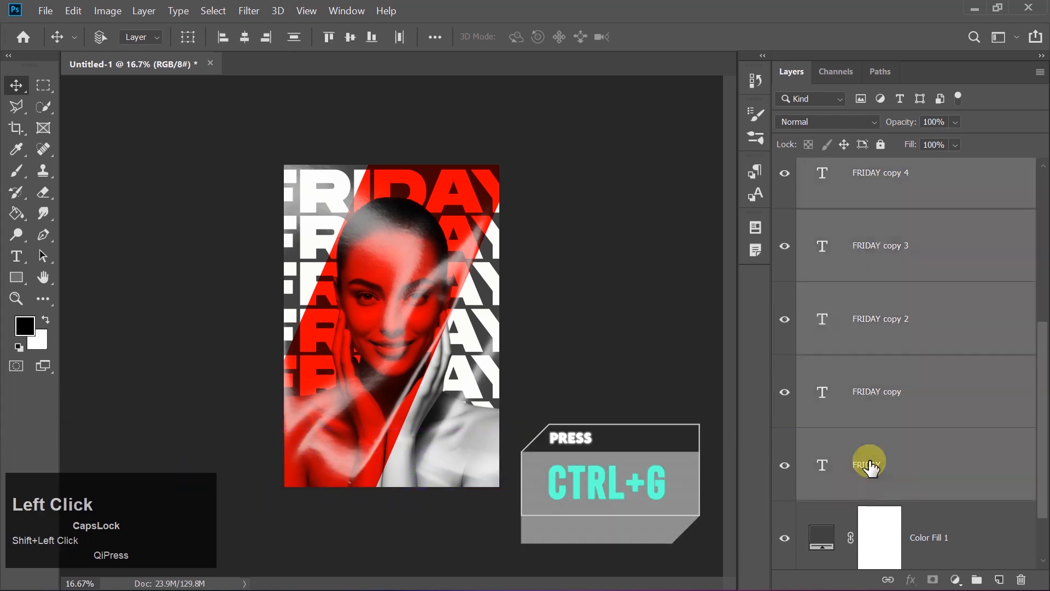
key("ctrl+g")
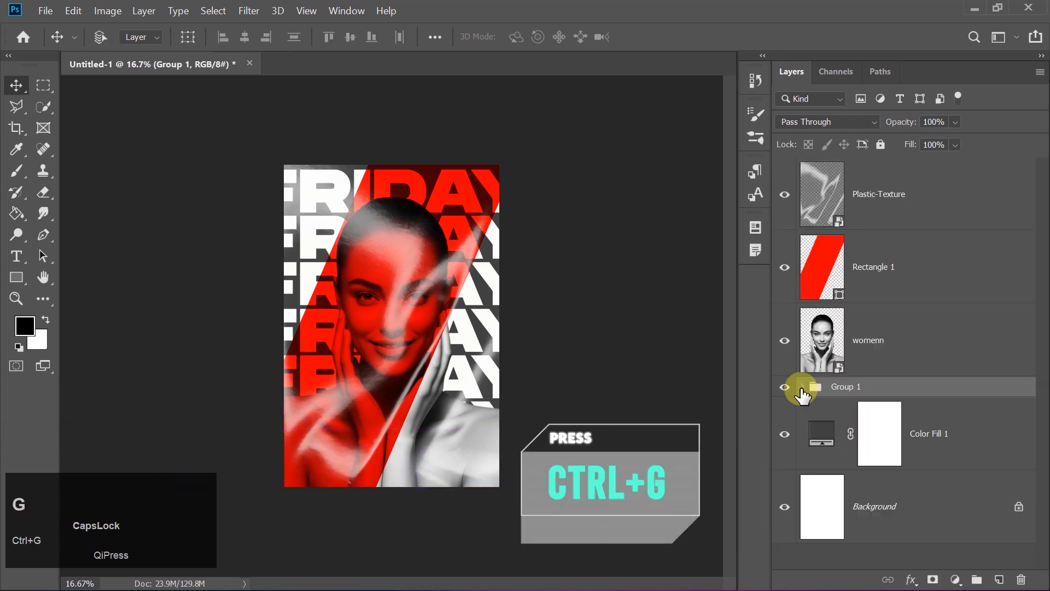
Distribute the six FRIDAY text layers inside Group 1 vertically at equal spacing, leaving the group collapsed.
left_click(803, 387)
left_click_drag(1043, 328, 1038, 410)
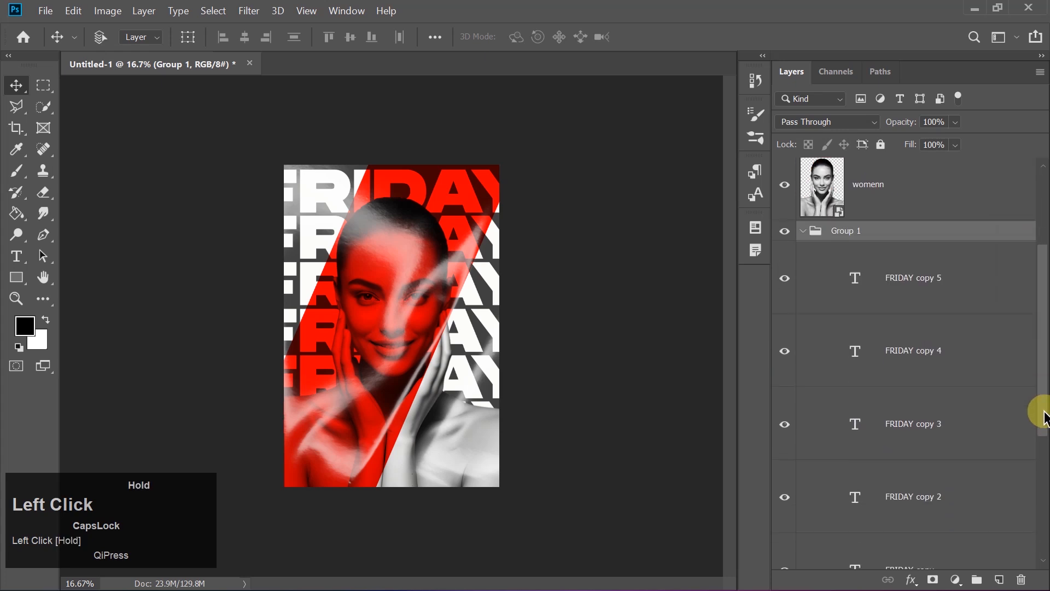
left_click(941, 240)
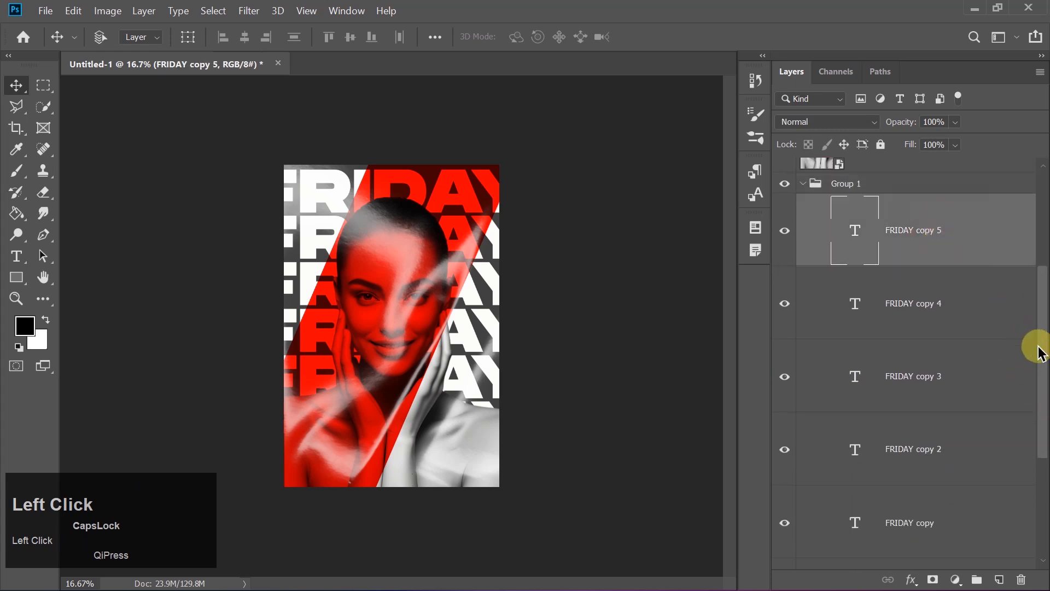
left_click_drag(1045, 358, 923, 429)
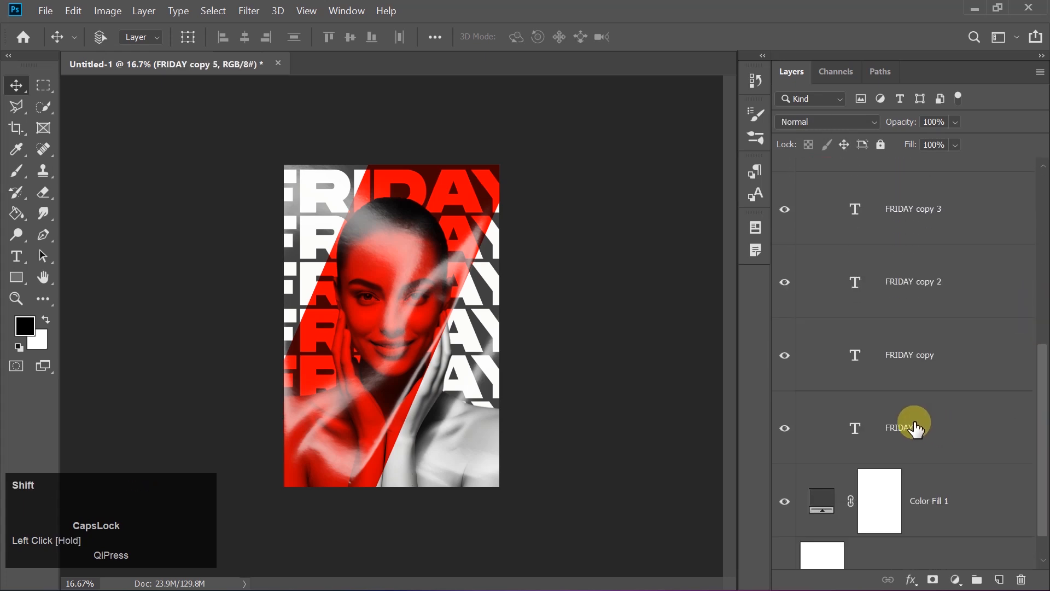
left_click(916, 429, "shift")
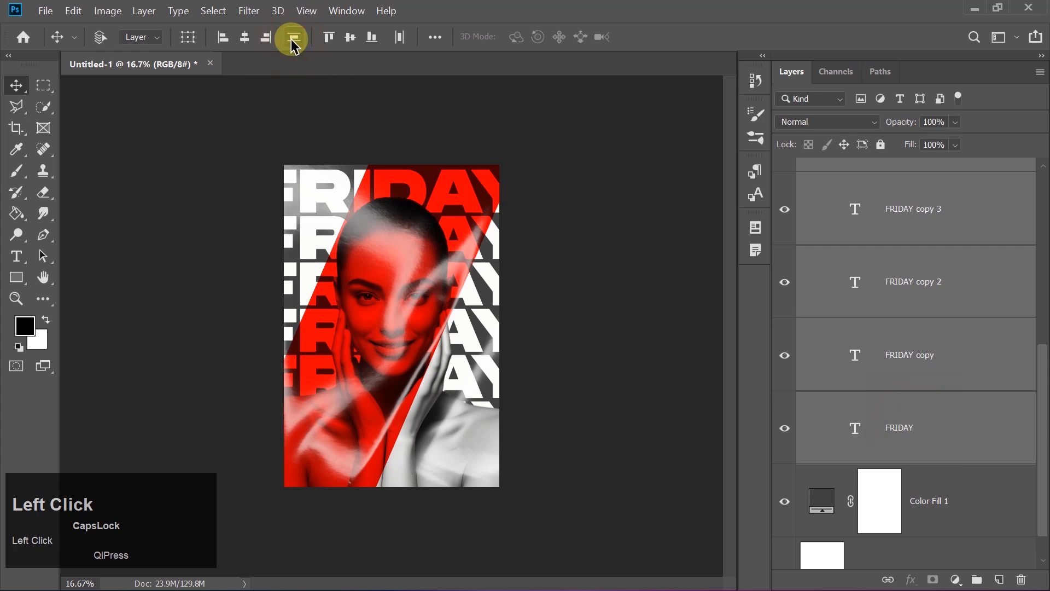
left_click(1043, 430)
left_click_drag(1045, 429, 1045, 350)
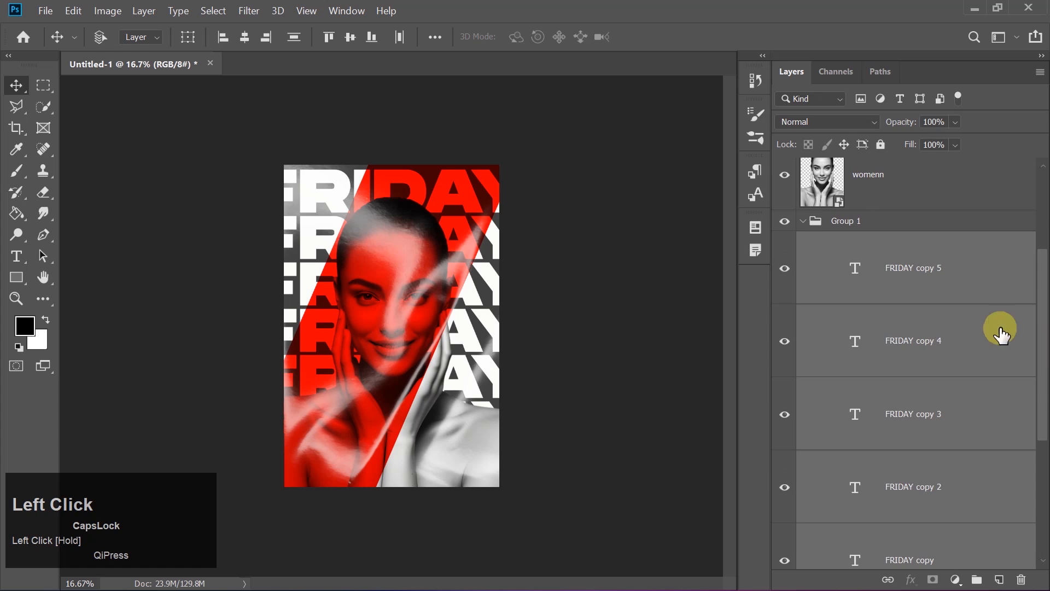
left_click(804, 221)
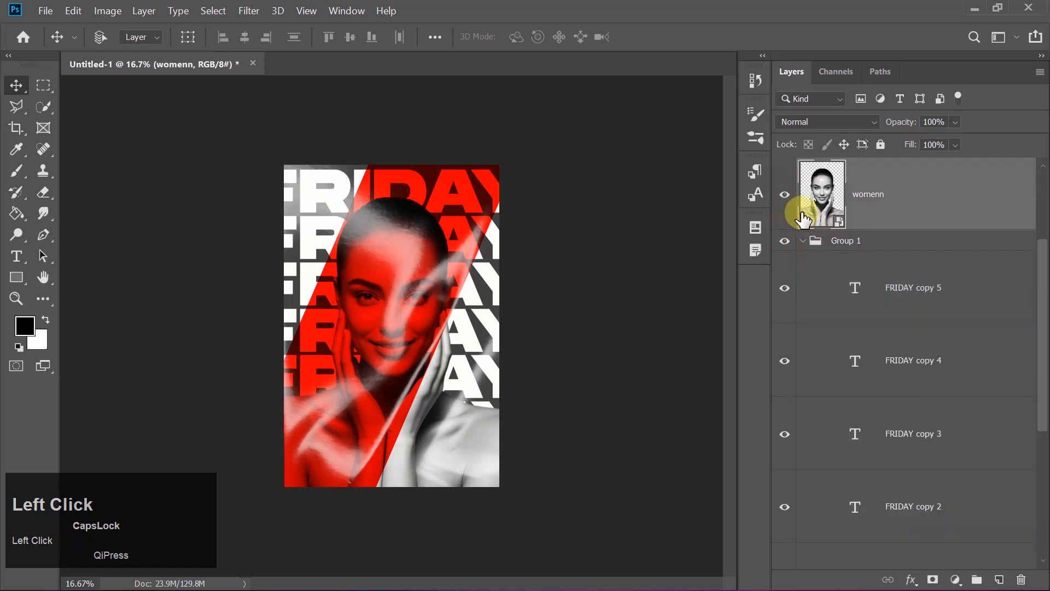
left_click(802, 241)
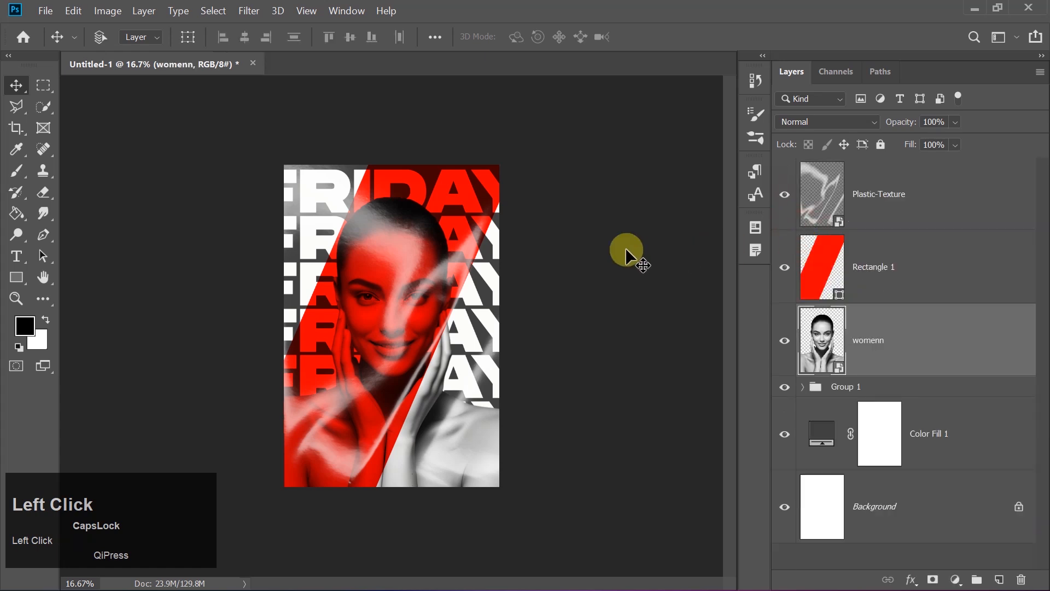
Set the opacity of the FRIDAY text group to 70%.
left_click(856, 391)
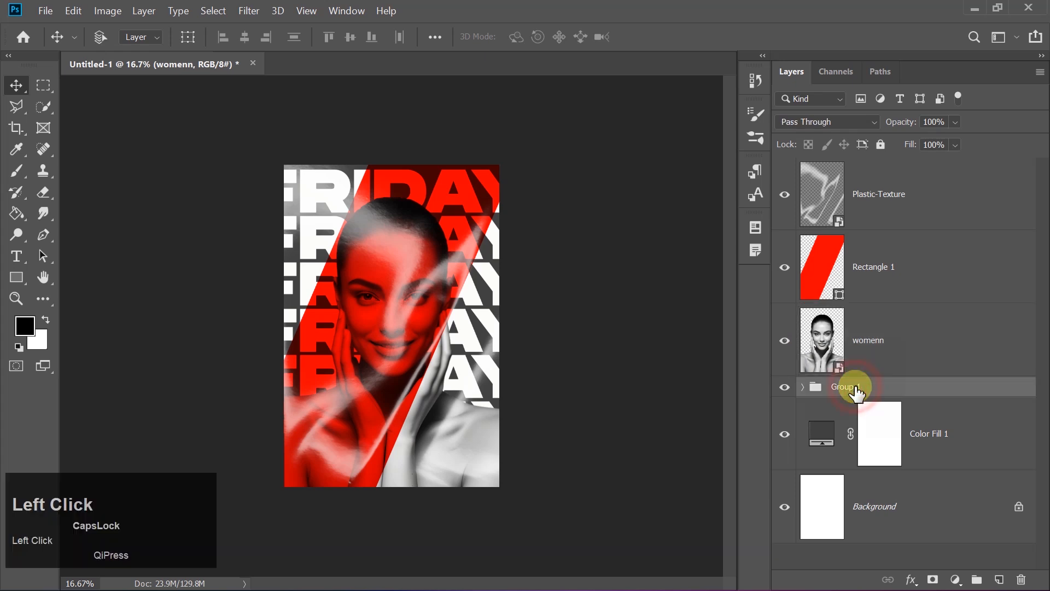
left_click(936, 121)
left_click_drag(912, 125, 914, 124)
type("70")
key("Return")
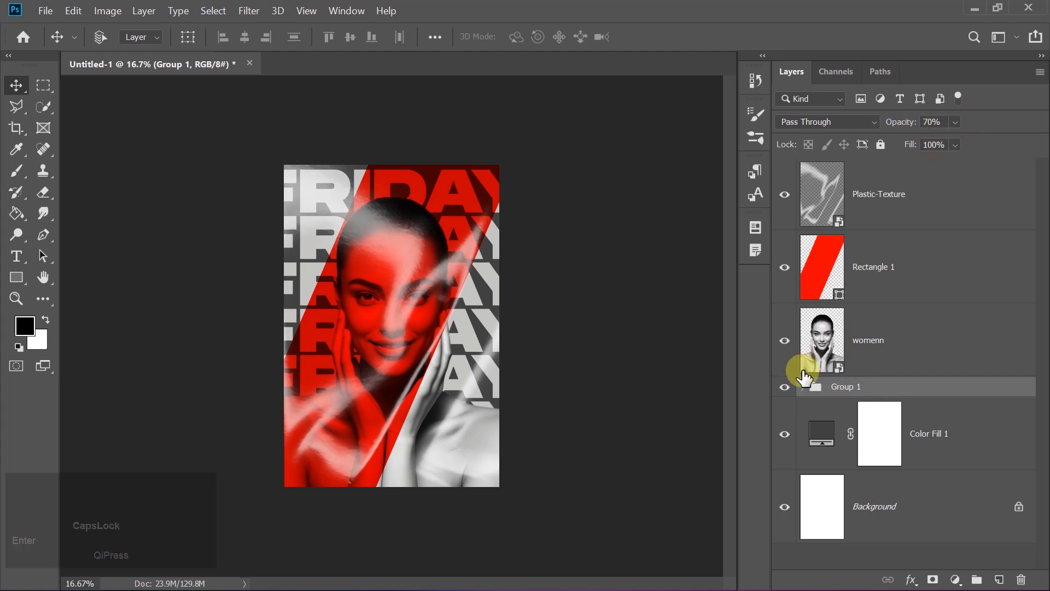
Hide the FRIDAY text group and add the featured person's name as two-line white text above the Plastic-Texture layer.
left_click(784, 387)
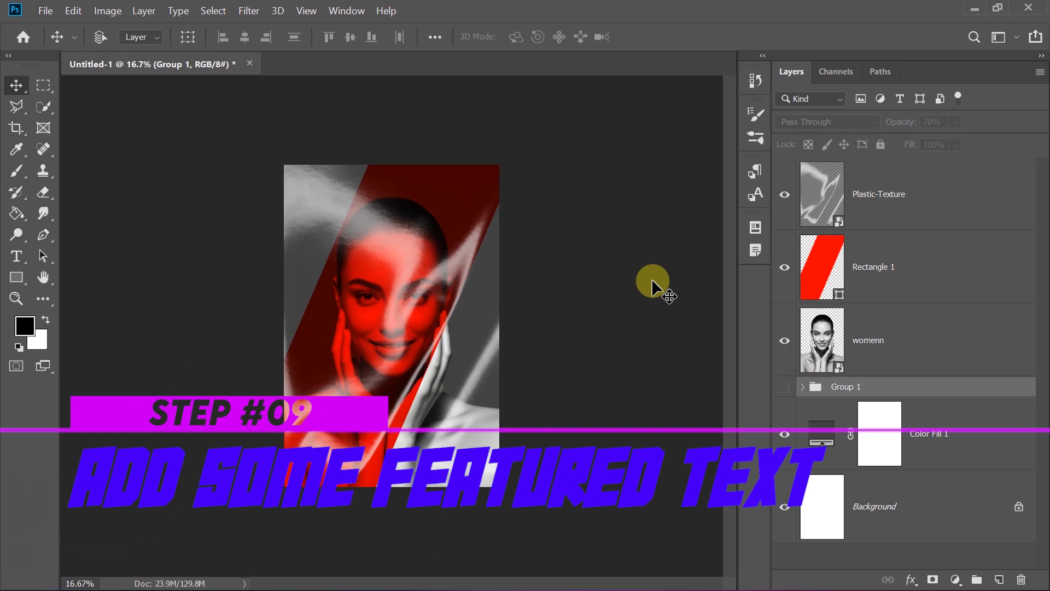
left_click(887, 198)
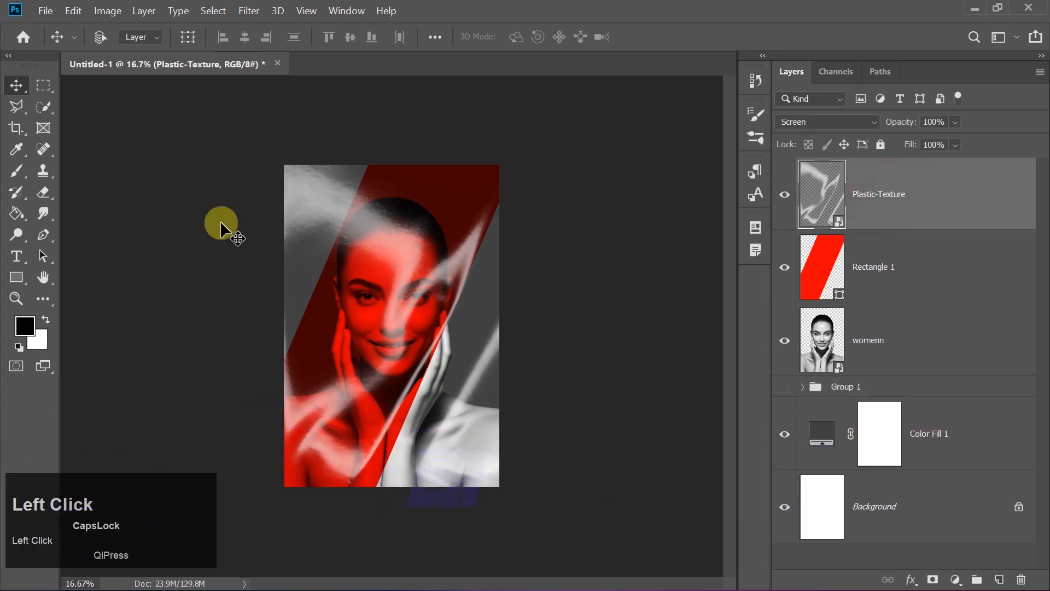
left_click(16, 256)
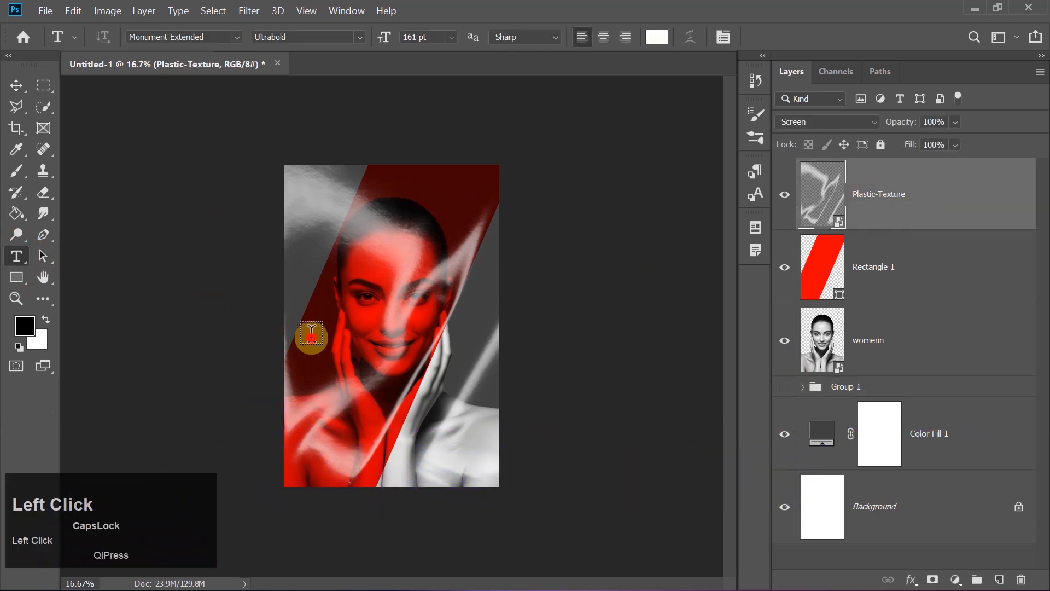
left_click(311, 335)
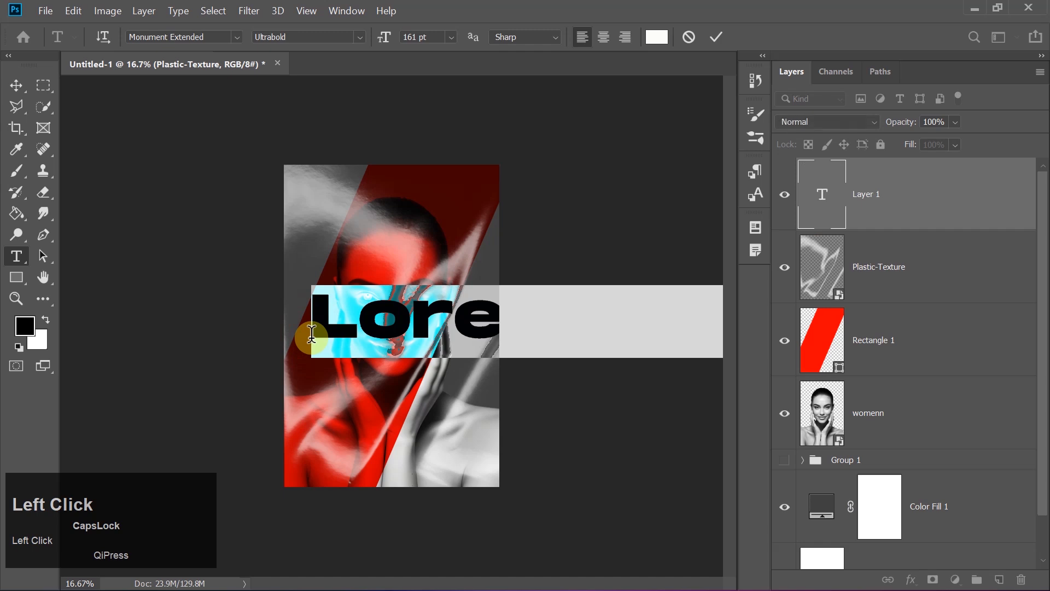
type("SARA")
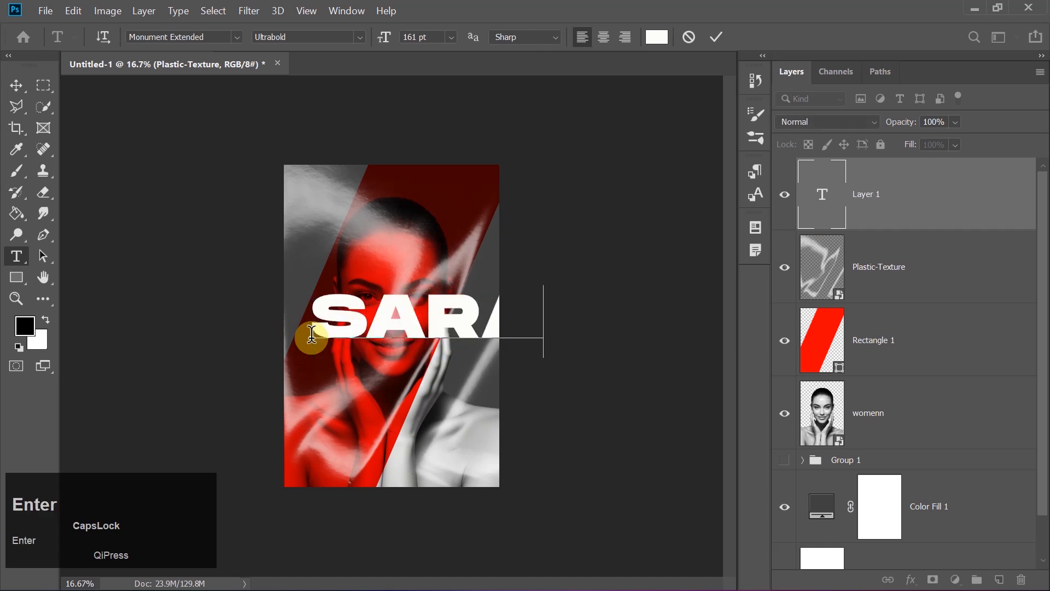
key("Return")
type("DEST")
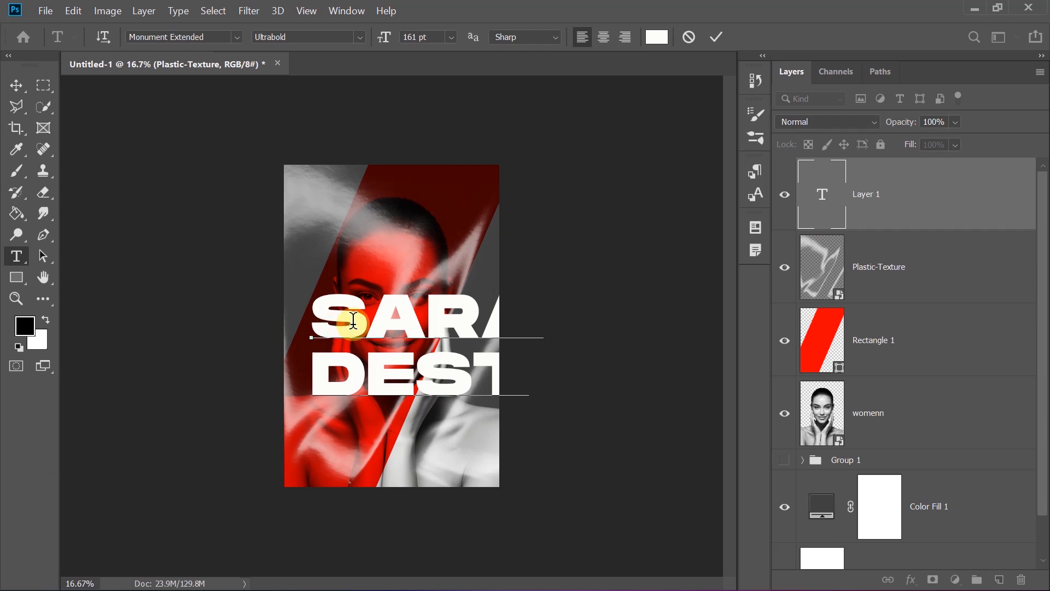
Tighten the leading of both lines of the featured name text to 136.03 pt.
key("ctrl+a")
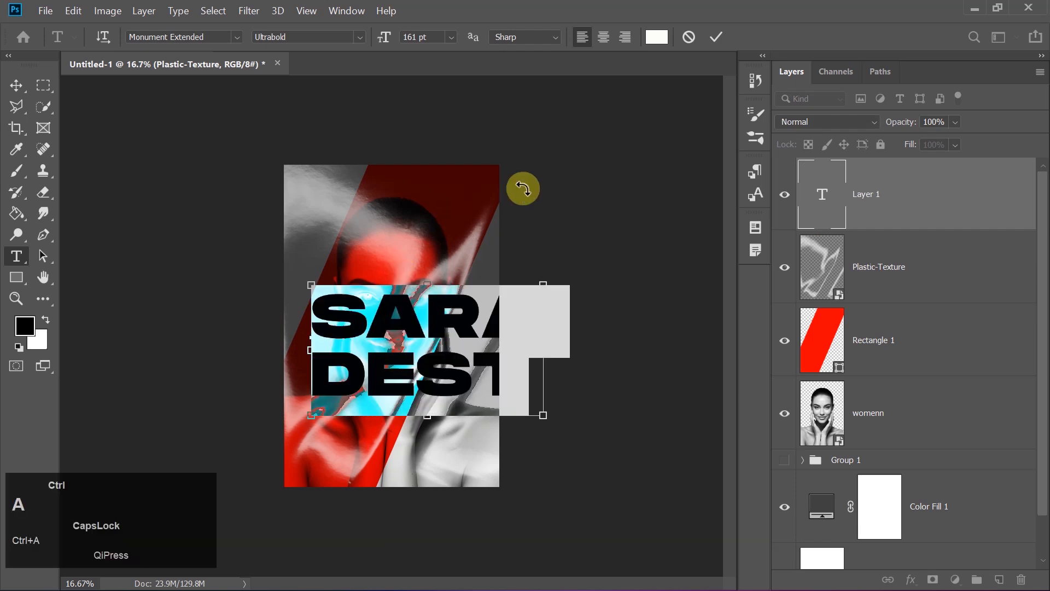
left_click(346, 11)
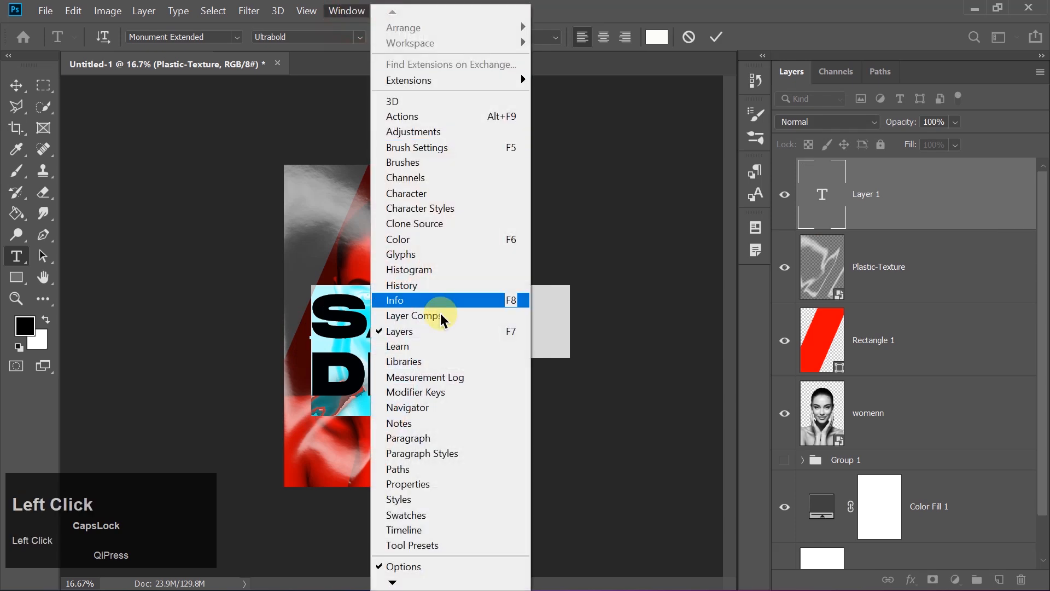
left_click(411, 484)
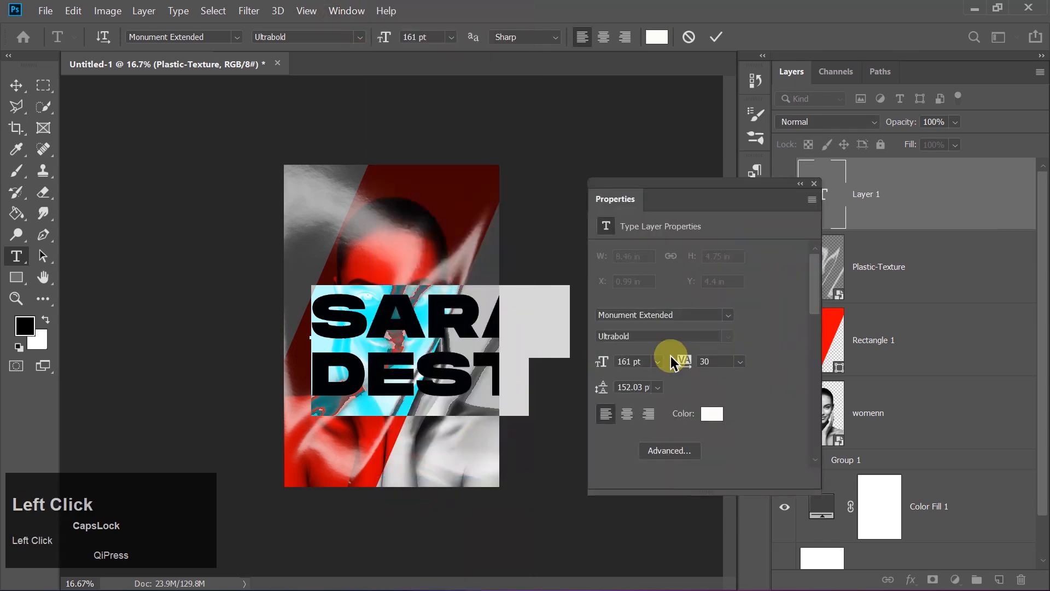
left_click_drag(603, 390, 584, 391)
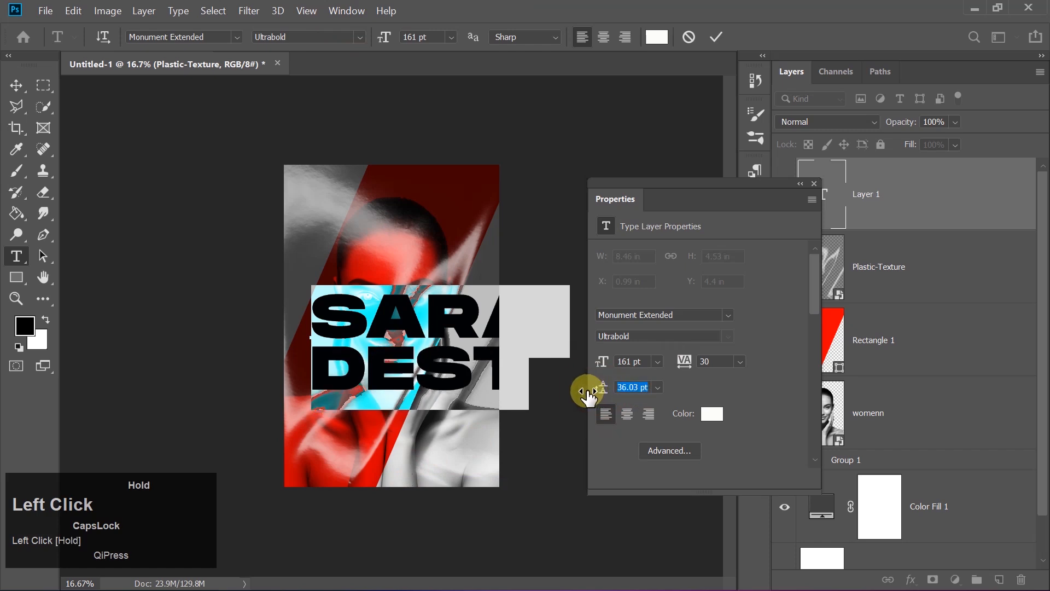
left_click(810, 185)
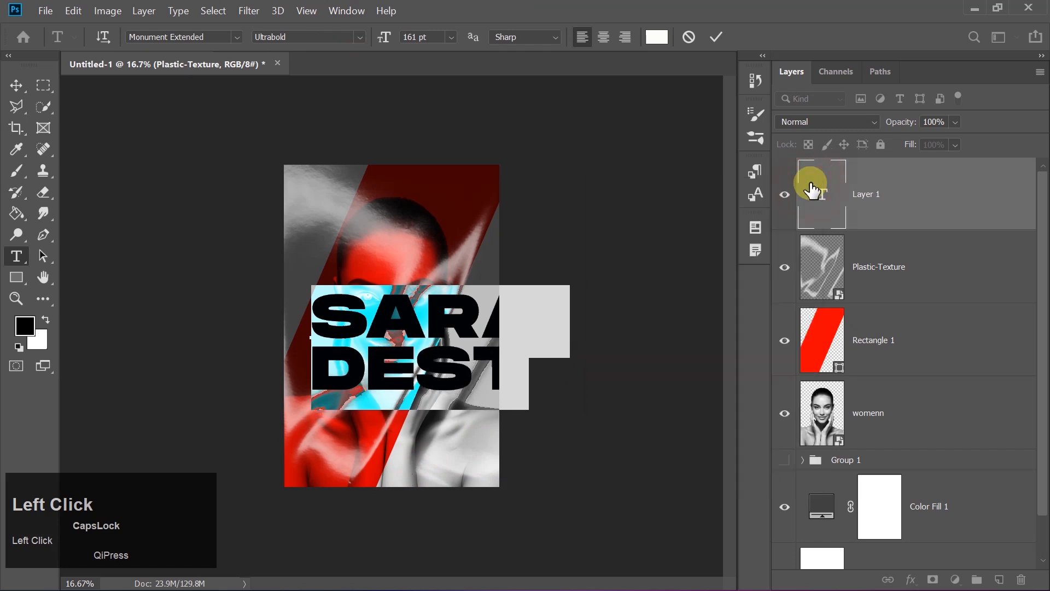
Scale the featured name text down to about 37% and place it just below the woman's face, near the poster's left edge.
left_click(717, 37)
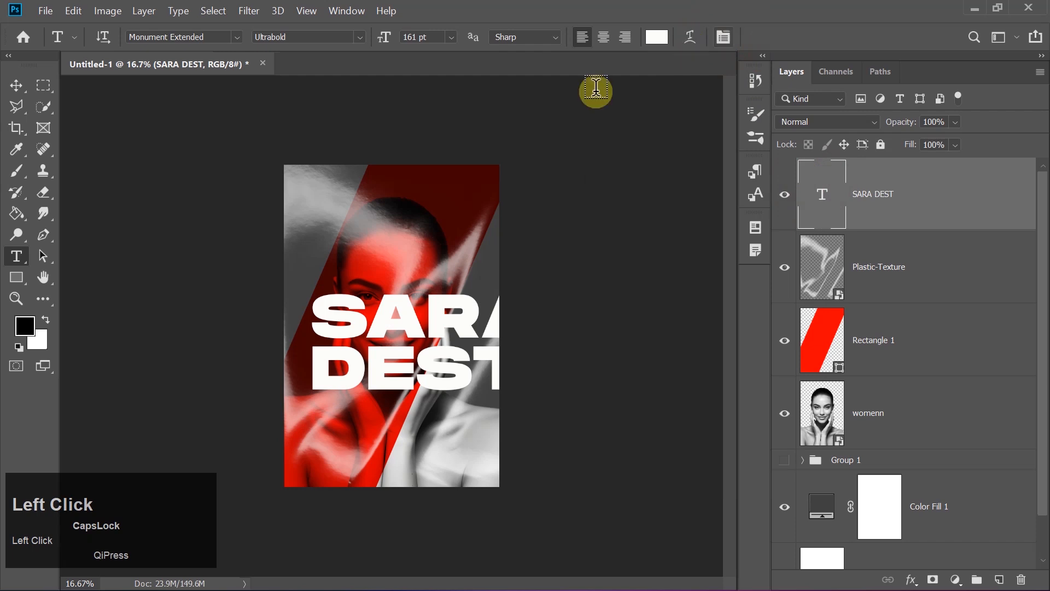
key("ctrl+t")
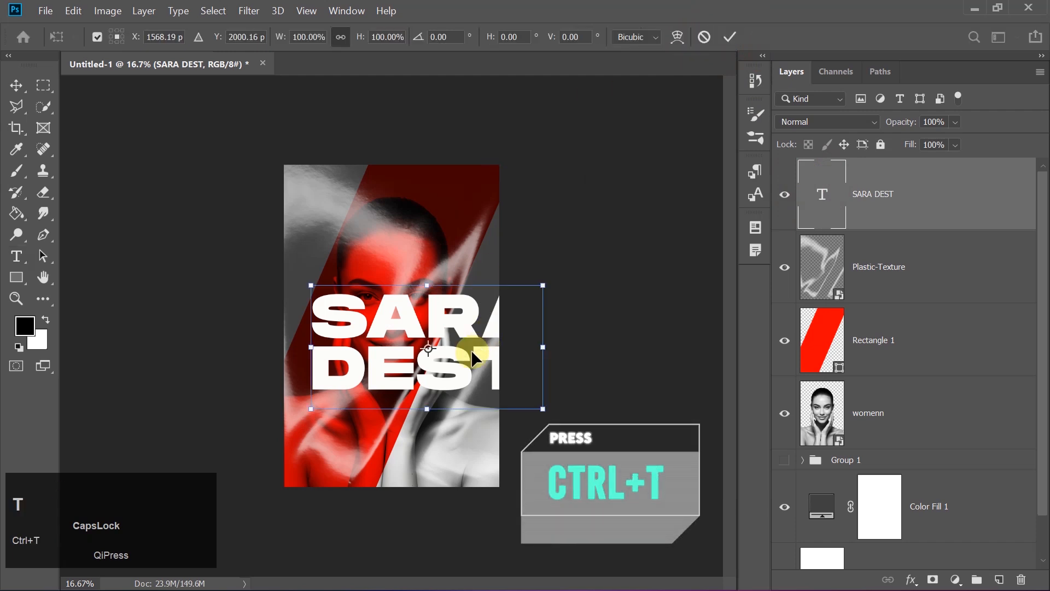
left_click_drag(542, 407, 366, 379)
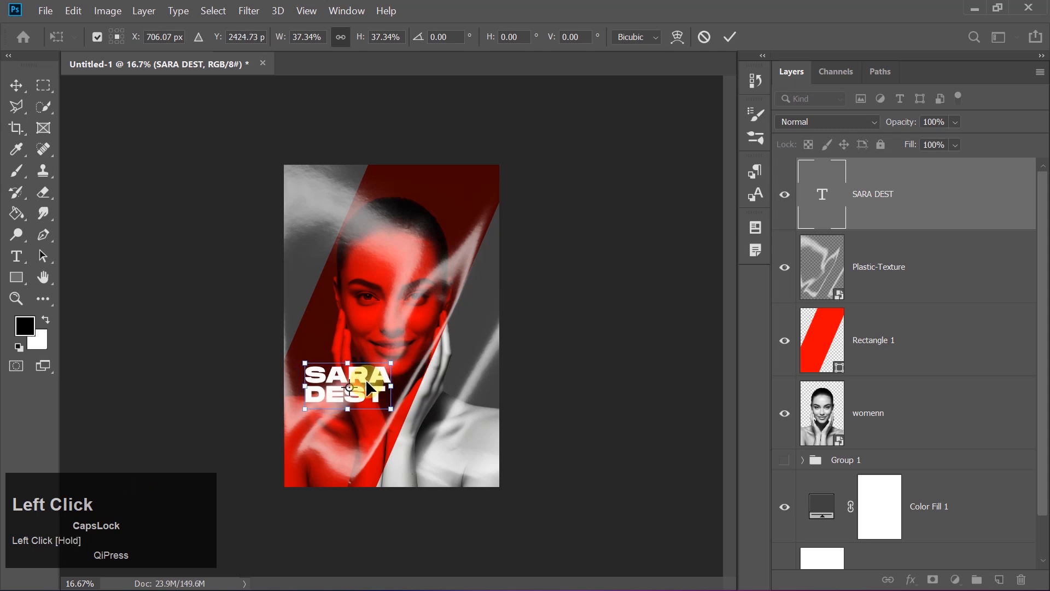
key("Return")
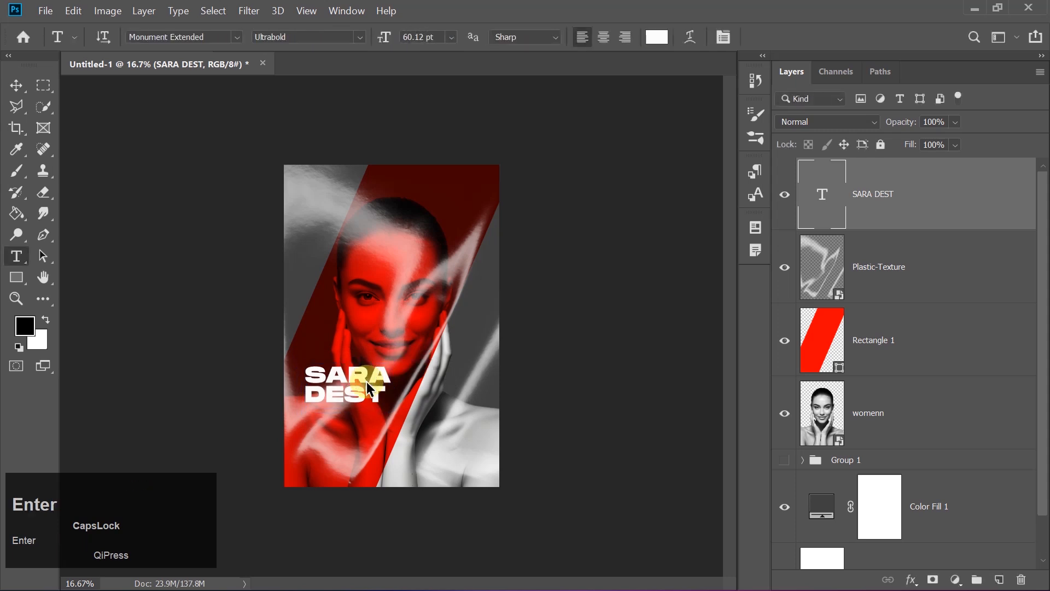
key("Left")
left_click(13, 84)
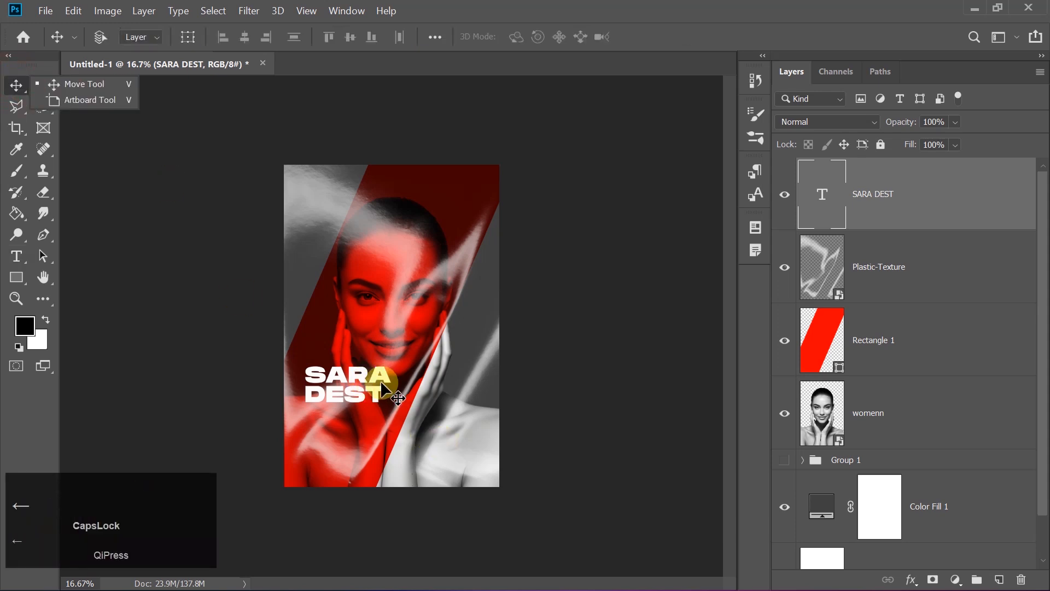
Duplicate the featured name text layer and move the copy straight down to sit directly below the original.
left_click(885, 202)
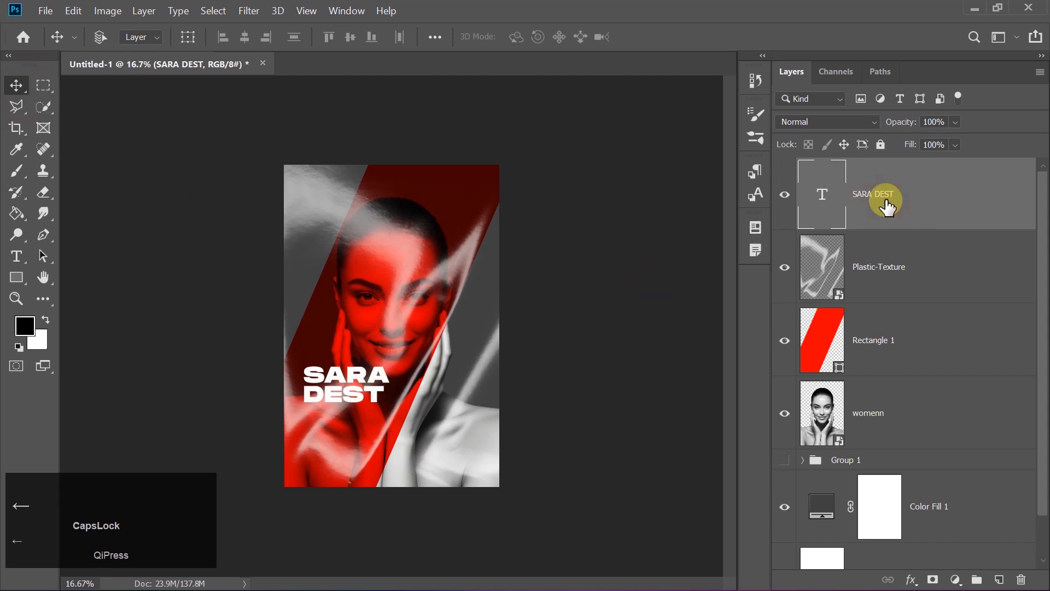
key("ctrl+j")
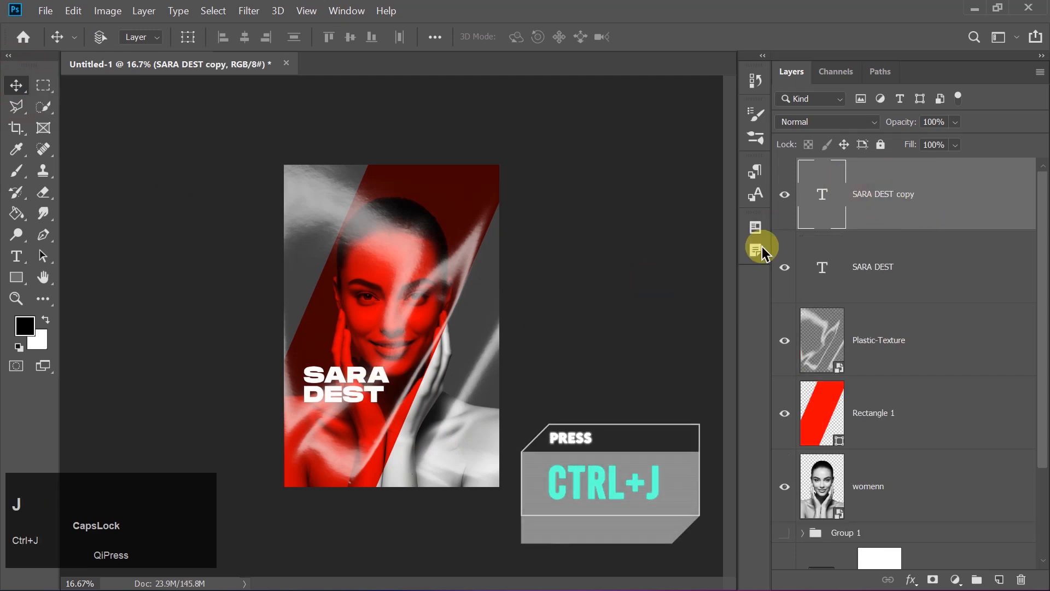
key("Down")
key("Down")
key("Down")
key("Down")
key("Down")
key("Down")
key("Down")
key("Down")
key("Down")
key("Down")
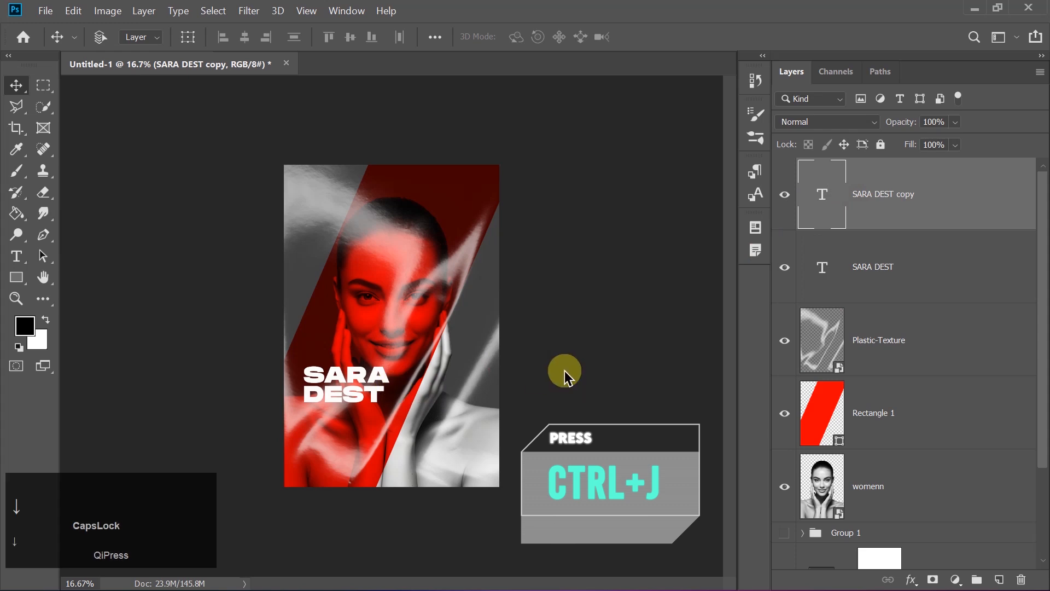
key("Down")
key("Down")
key("Down")
key("Down")
key("Down")
key("Down")
key("Down")
key("Down")
key("Down")
key("Down")
key("Down")
key("Down")
key("Down")
key("Down")
key("Down")
key("Down")
key("Down")
key("Down")
key("Down")
key("Down")
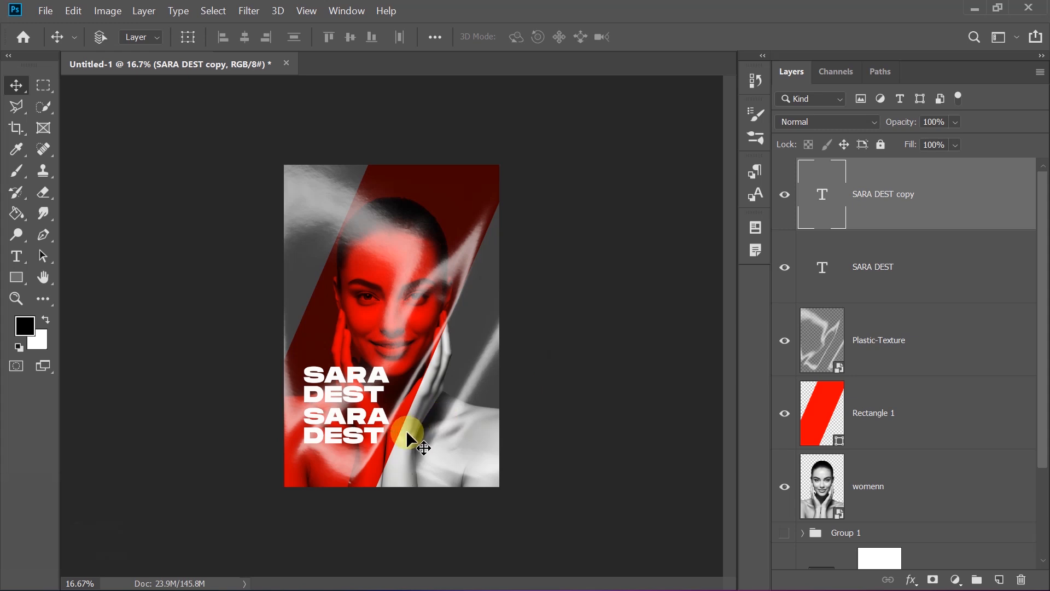
Replace the text of the lower name copy with the date 11.11.24.
double_click(378, 433)
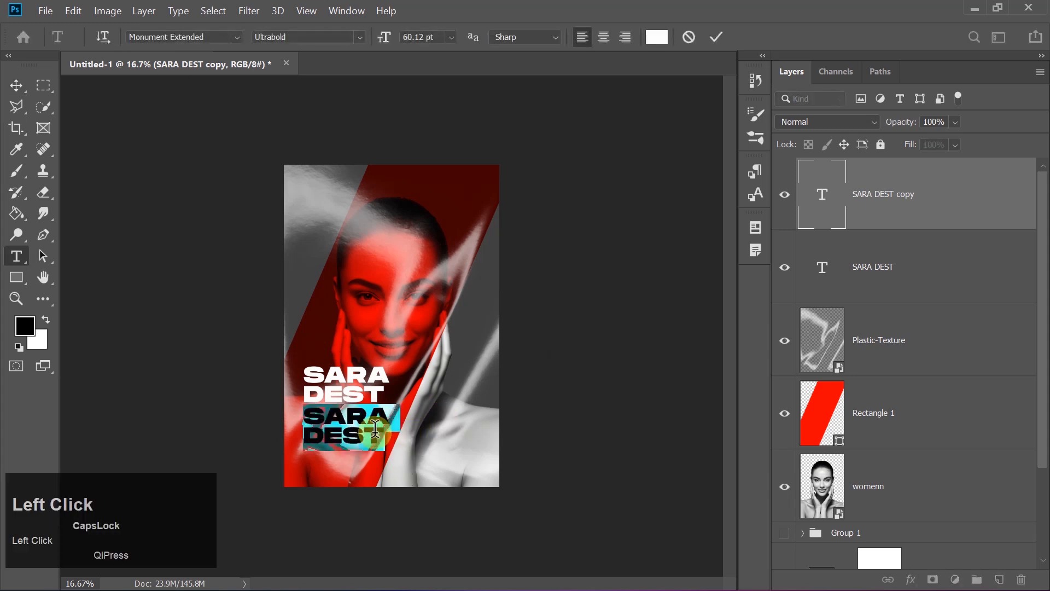
type("11.11.24")
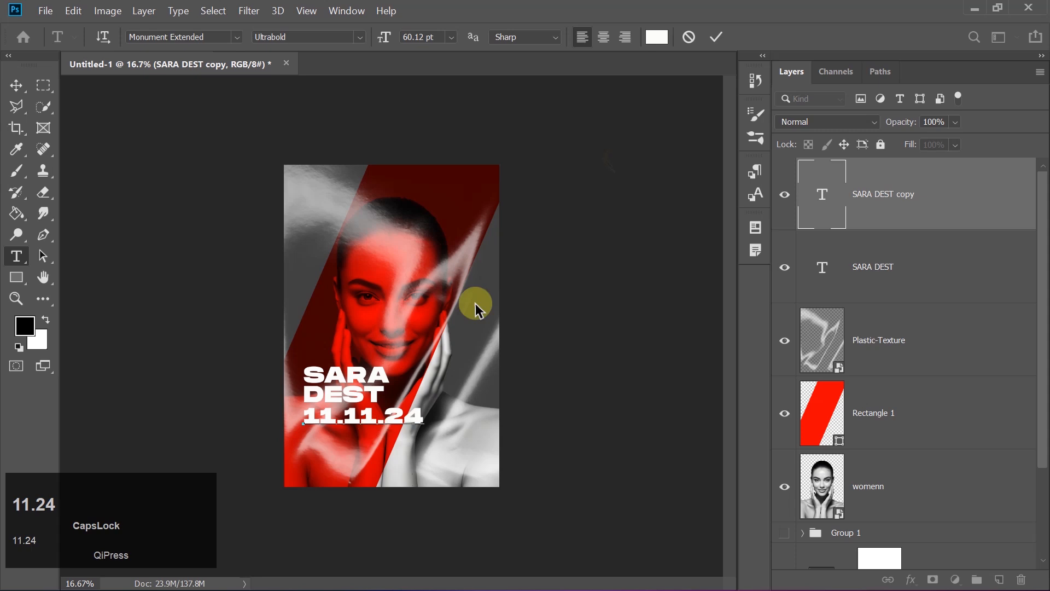
left_click(716, 36)
Scale the 11.11.24 text down to about 54% and move it down to leave a gap below the name.
key("ctrl")
key("ctrl+t")
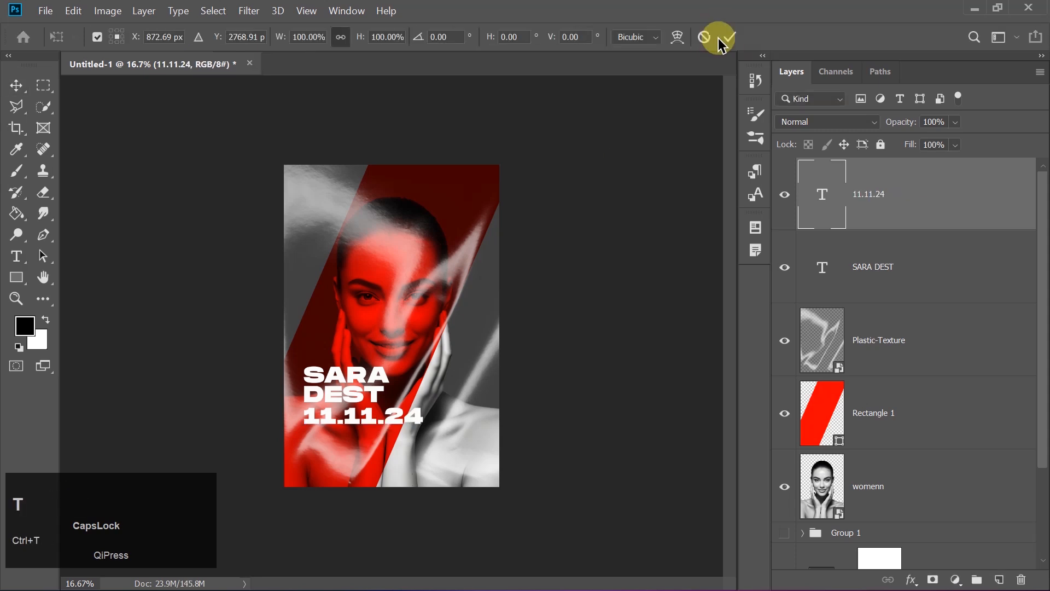
left_click_drag(423, 430, 361, 413)
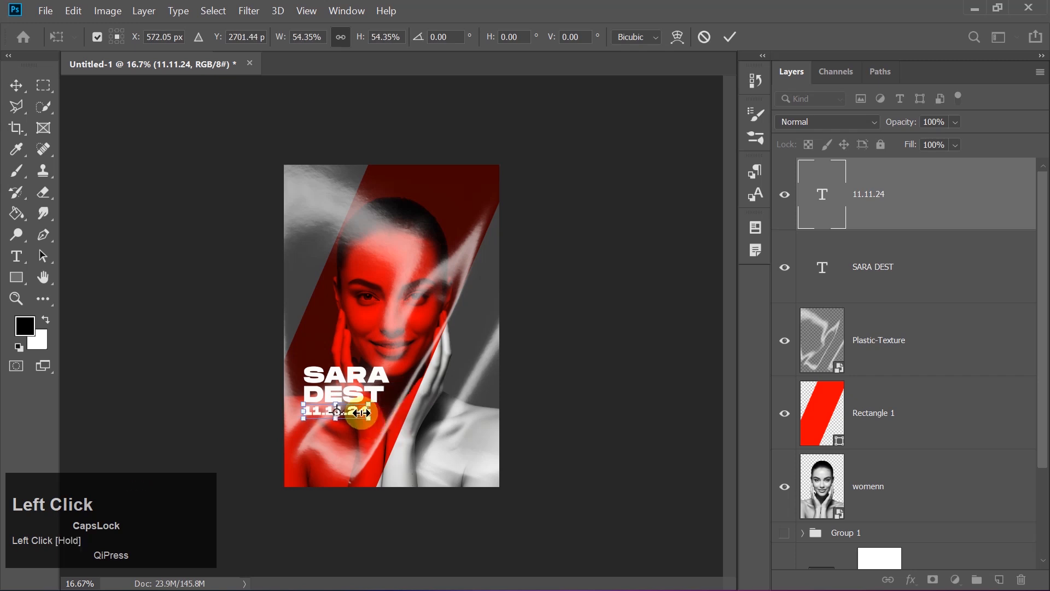
key("Return")
key("Down")
key("Down")
key("Down")
key("Down")
key("Down")
key("Down")
key("Down")
key("Down")
key("Down")
key("Down")
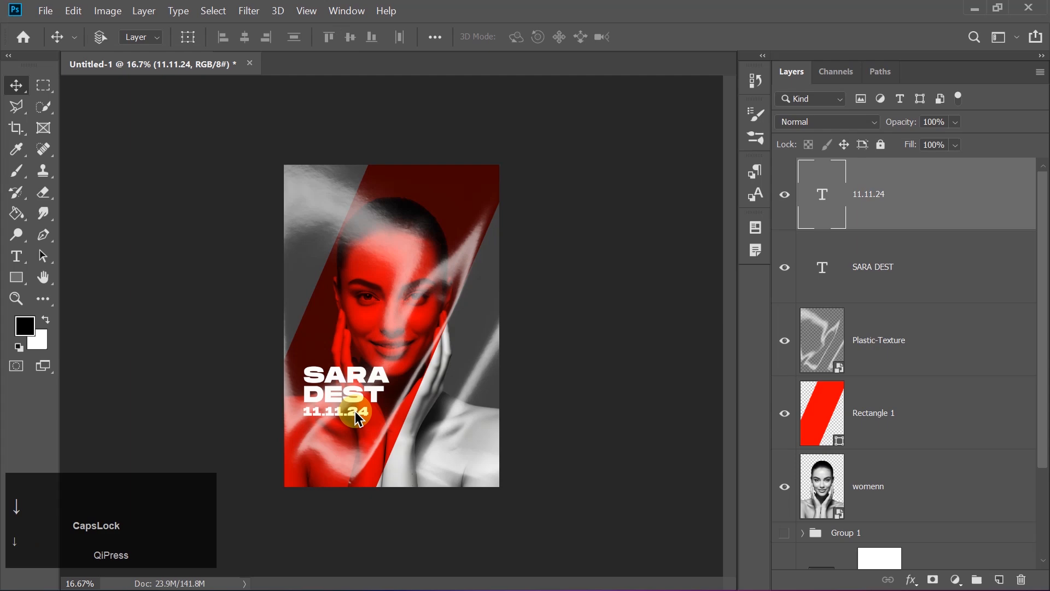
key("ctrl+equal")
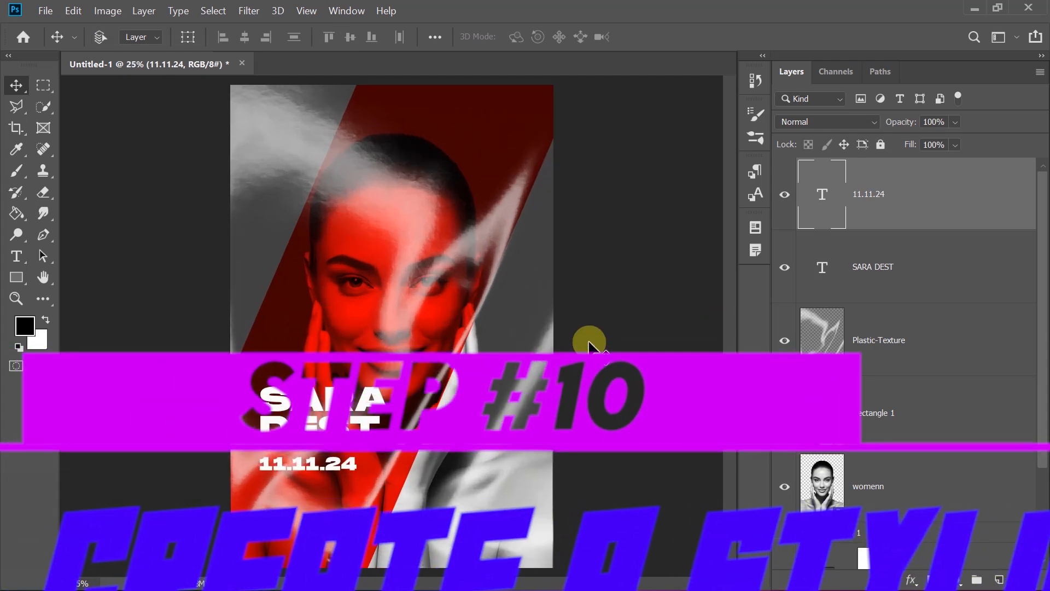
key("Down")
key("Down")
key("Down")
key("Down")
key("Down")
key("Down")
key("Down")
key("Down")
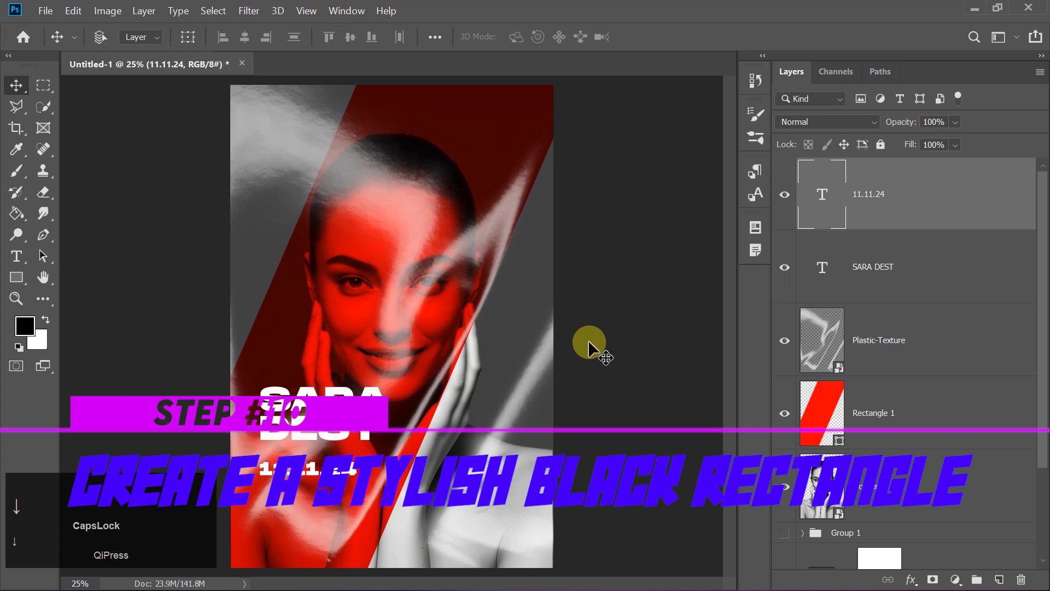
Draw a rectangle about 845 × 191 px around the 11.11.24 text, with a black fill and no stroke.
left_click(21, 271)
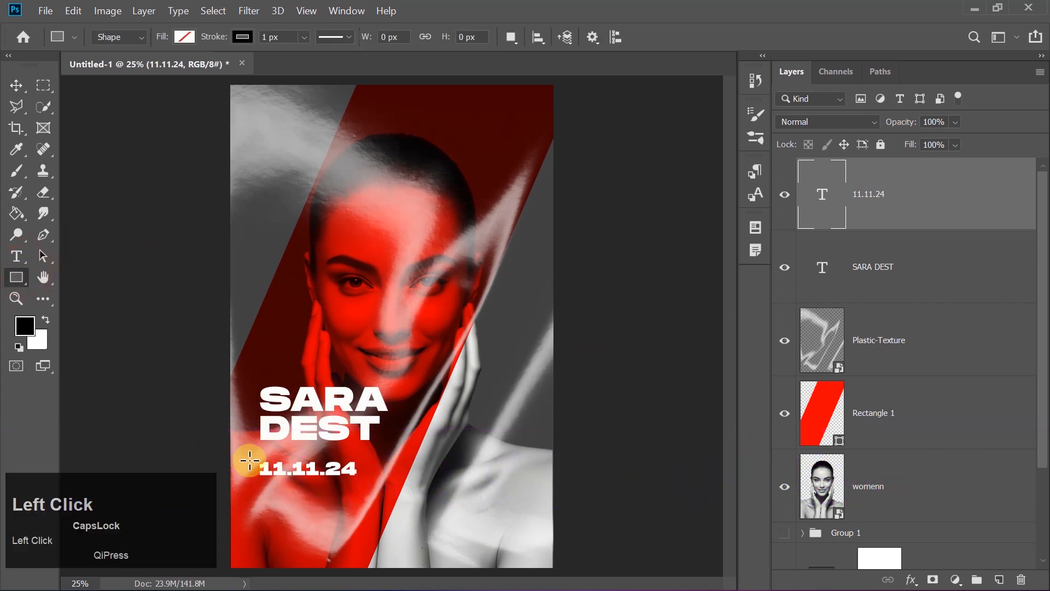
left_click_drag(249, 460, 366, 488)
left_click(633, 304)
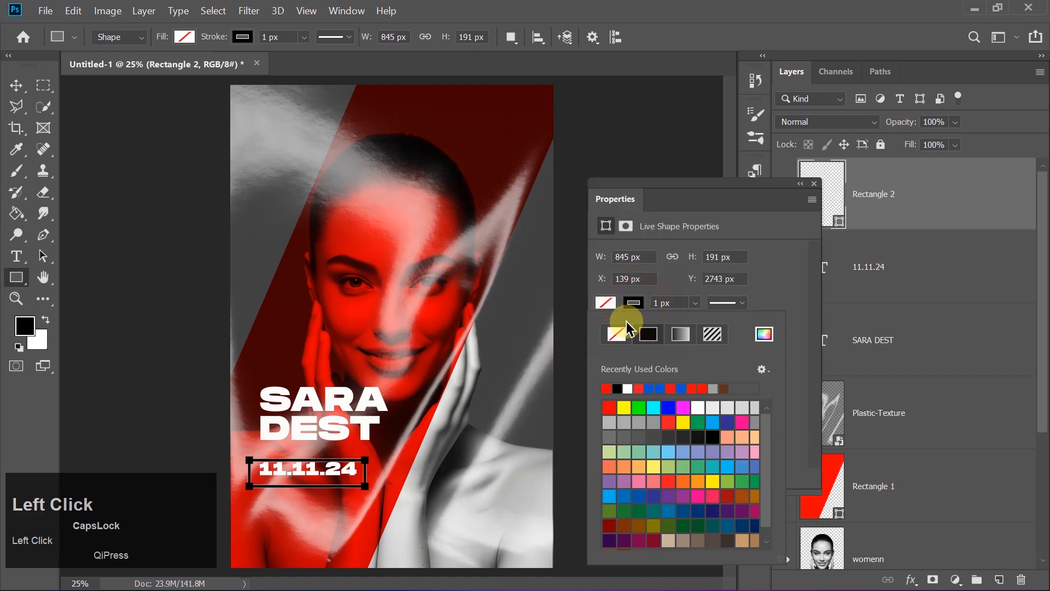
left_click(618, 333)
left_click(607, 305)
left_click(607, 305)
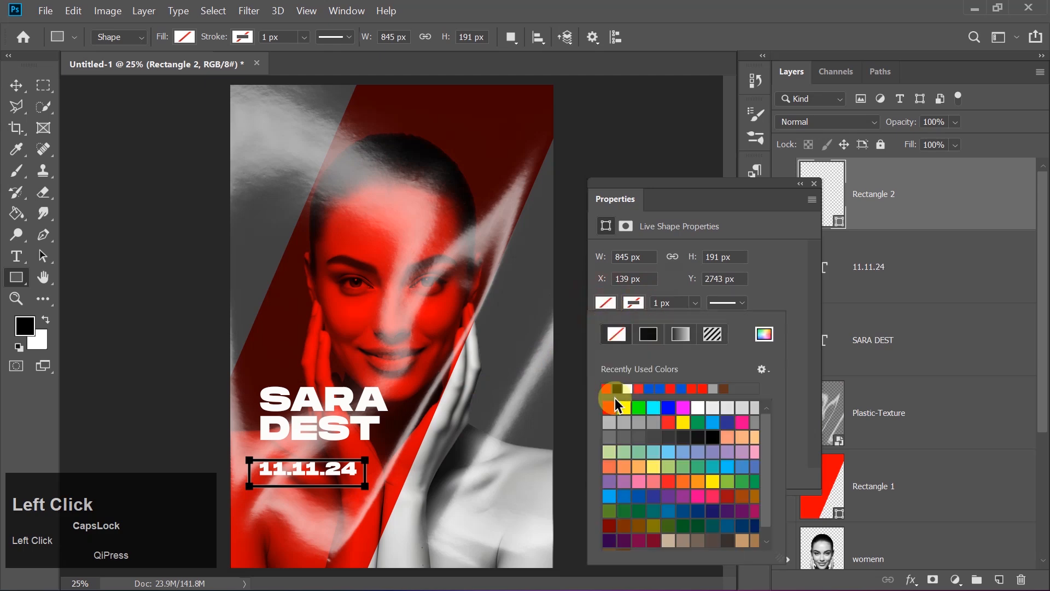
left_click(622, 388)
left_click(608, 303)
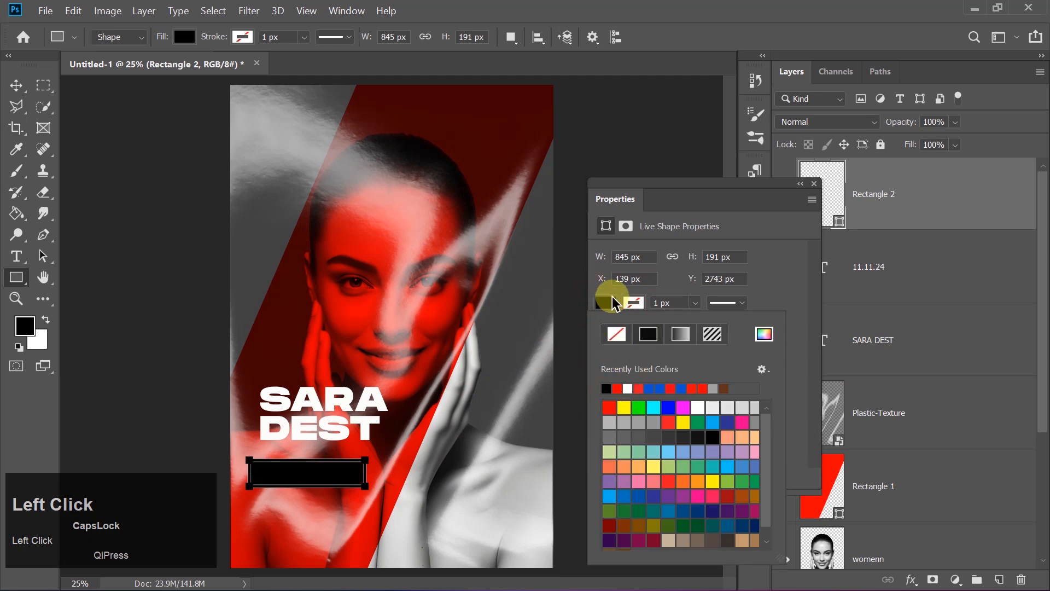
left_click(814, 184)
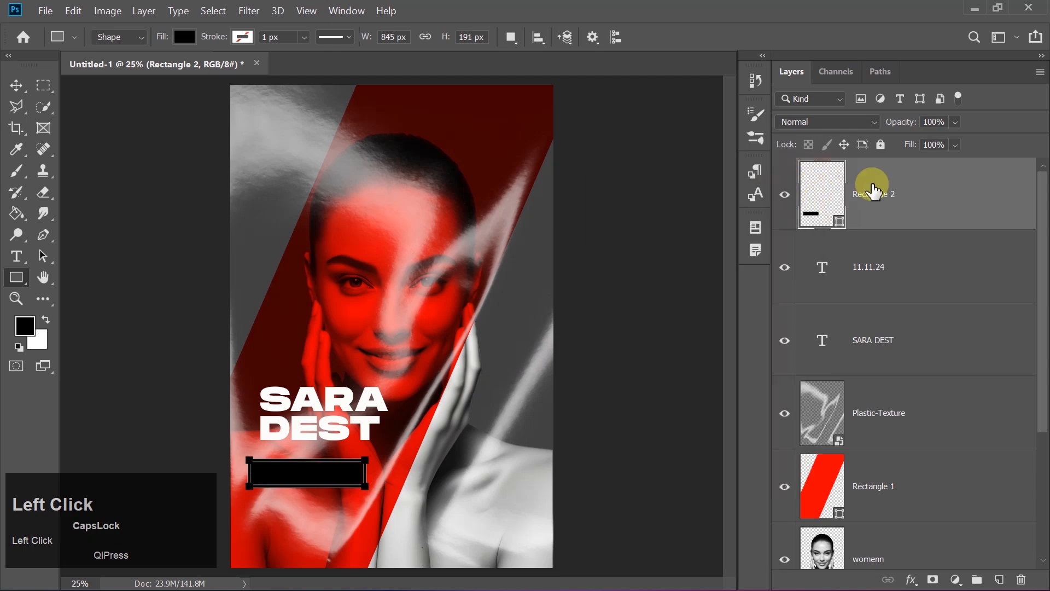
Place the black rectangle beneath the 11.11.24 text layer and align both by their horizontal and vertical centers.
left_click_drag(904, 195, 902, 294)
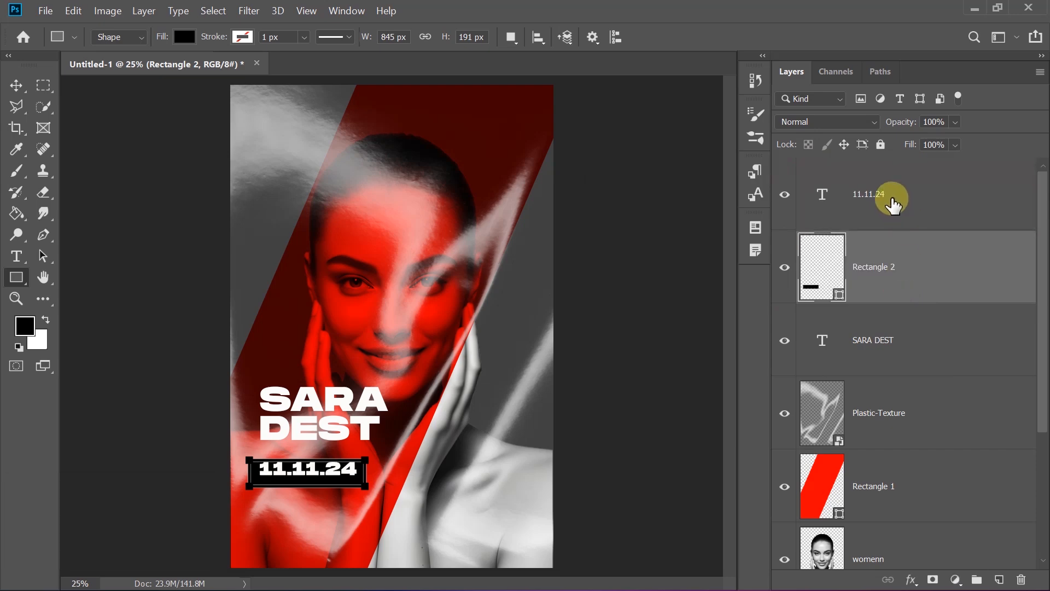
left_click(892, 198, "shift")
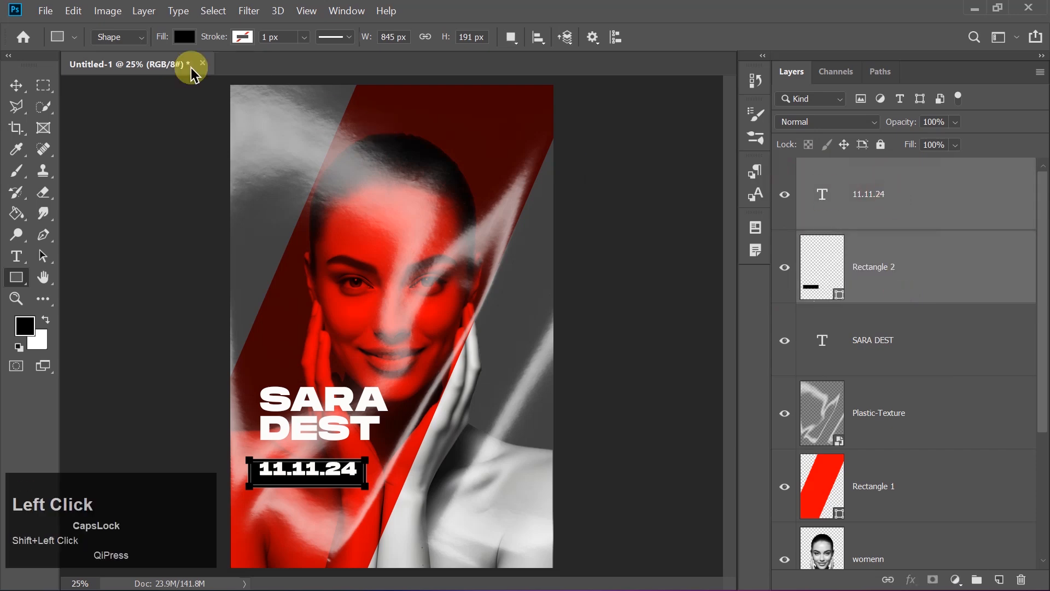
left_click(16, 88)
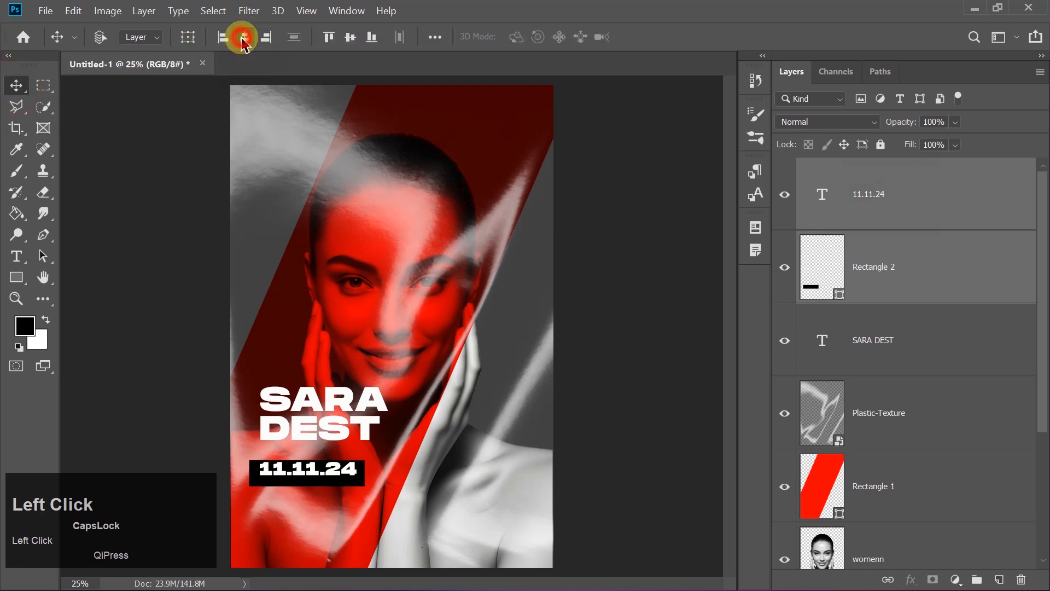
left_click(244, 38)
left_click(350, 37)
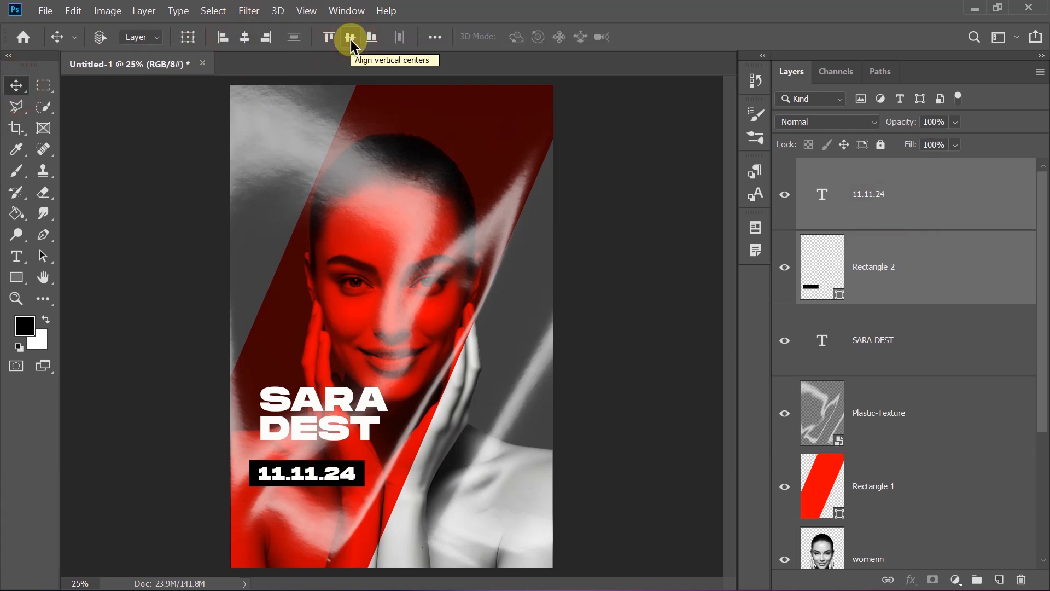
Align the date and its black rectangle with the name's left edge and scale them together to about 89%.
key("ctrl+t")
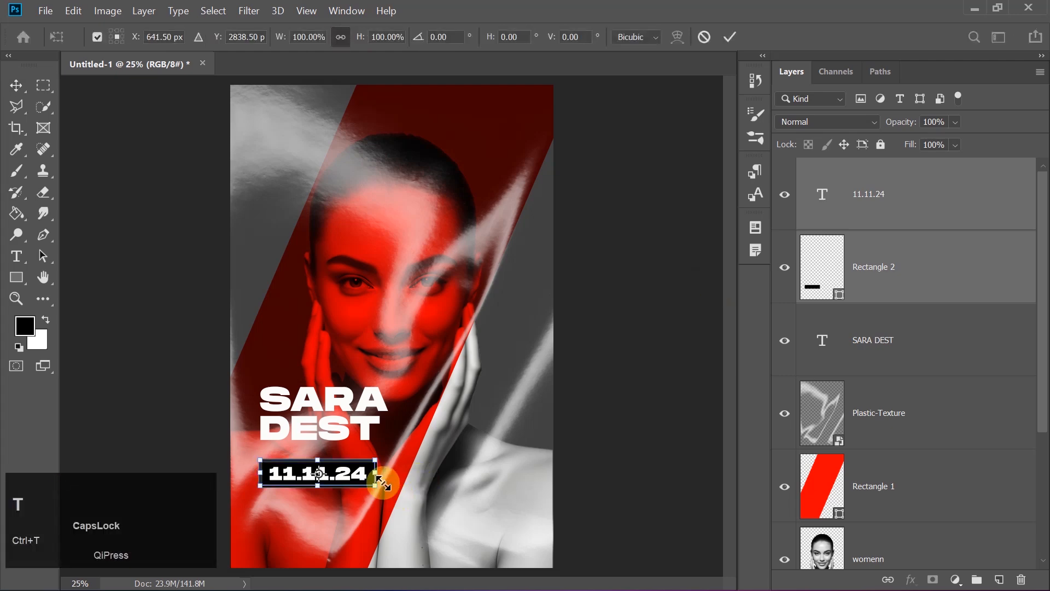
left_click_drag(374, 489, 361, 484)
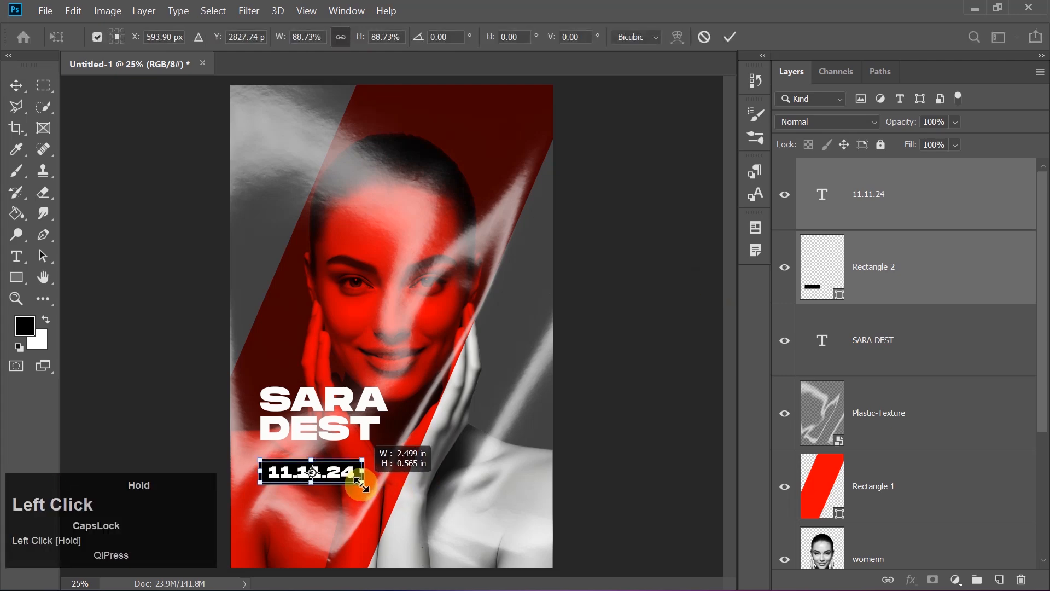
key("Return")
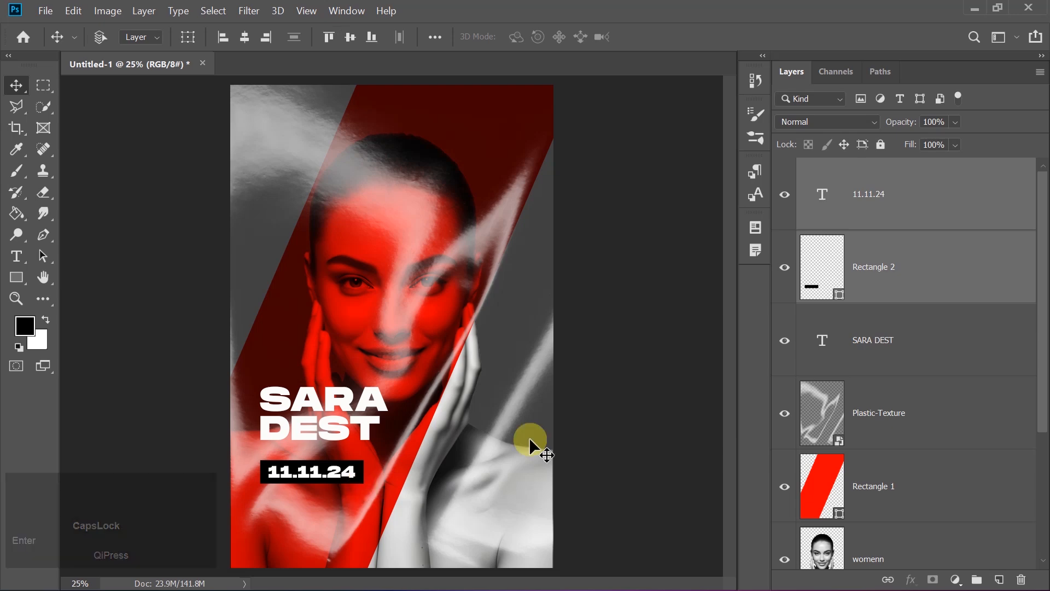
Duplicate the 11.11.24 text layer, place the copy just below the black rectangle and change its text to 09:00 AM.
left_click(908, 340)
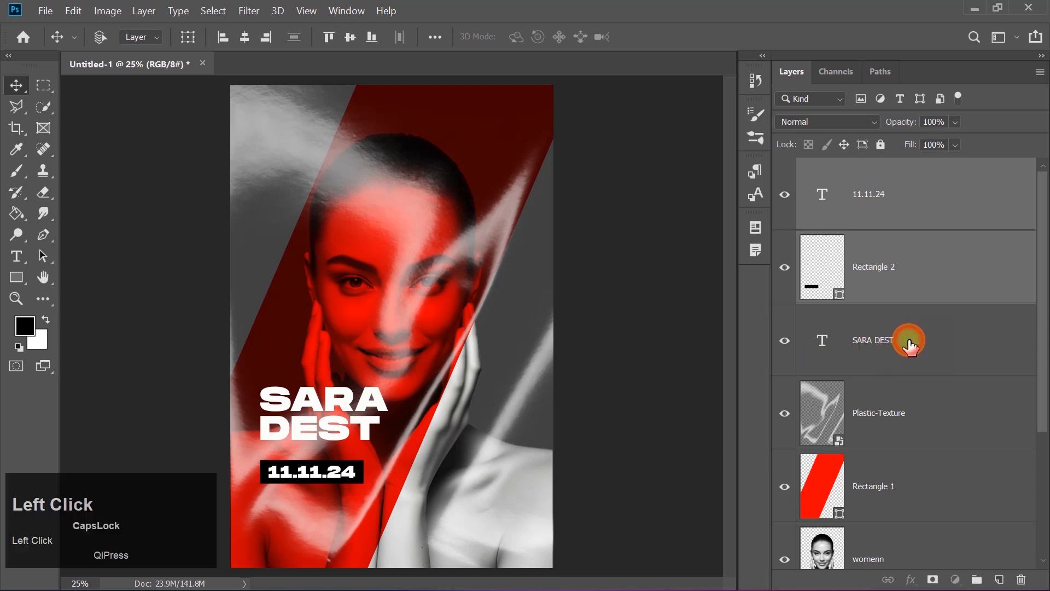
left_click(889, 197)
key("ctrl+j")
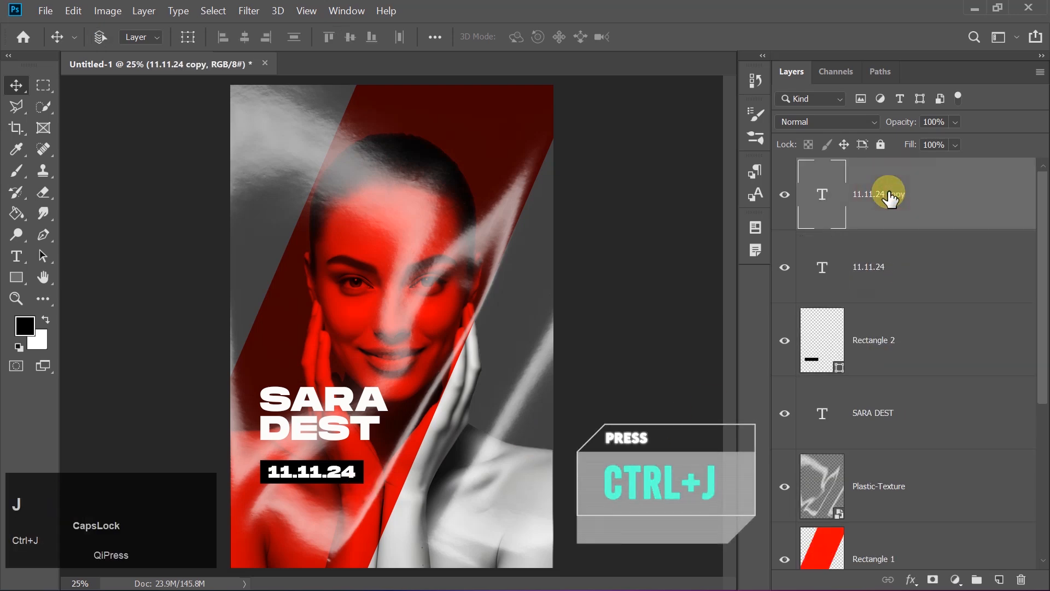
key("Down")
key("Down")
key("Down")
key("Down")
key("Down")
key("Down")
key("Down")
double_click(325, 495)
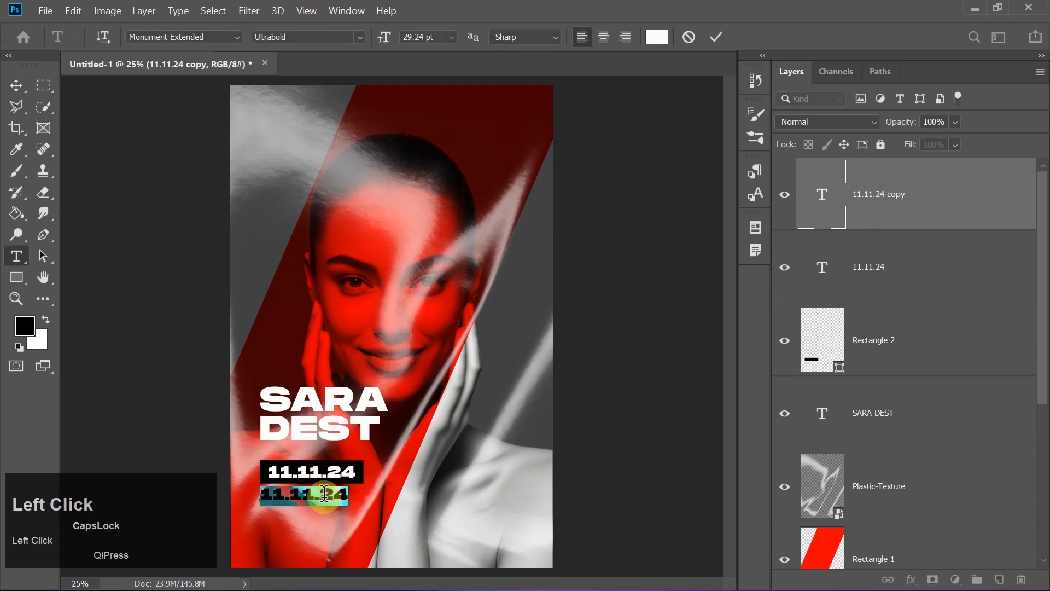
type("09:00 AM")
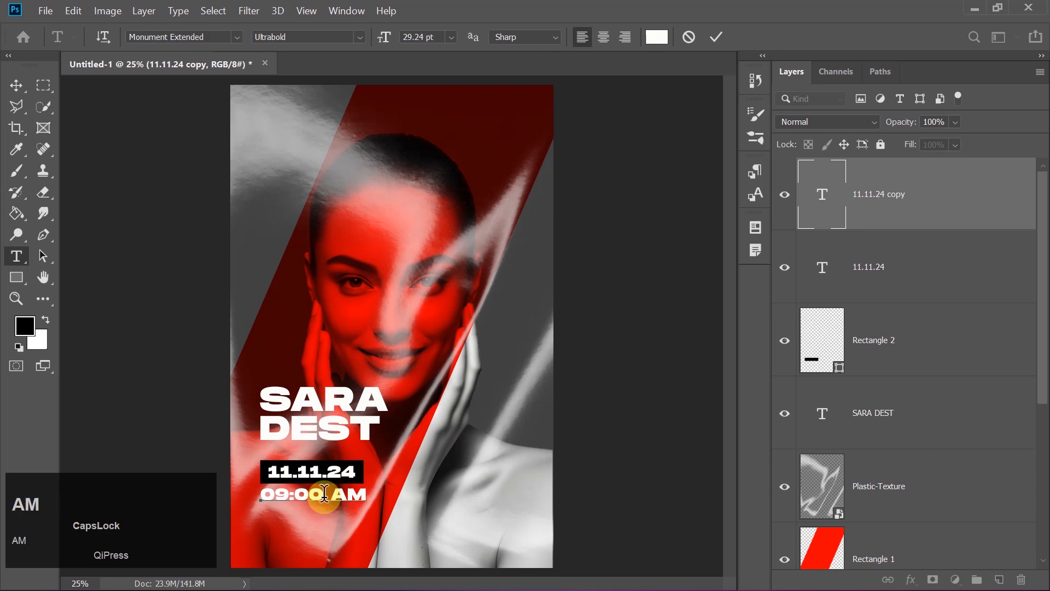
Set the font of the 09:00 AM text to Montserrat SemiBold.
key("ctrl+a")
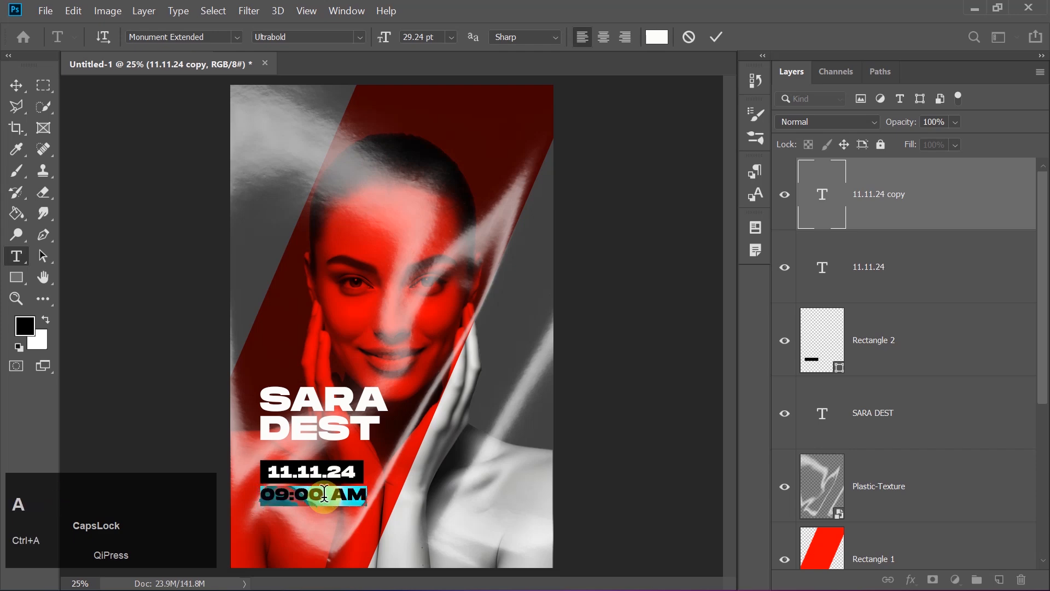
left_click(179, 36)
type("MONT")
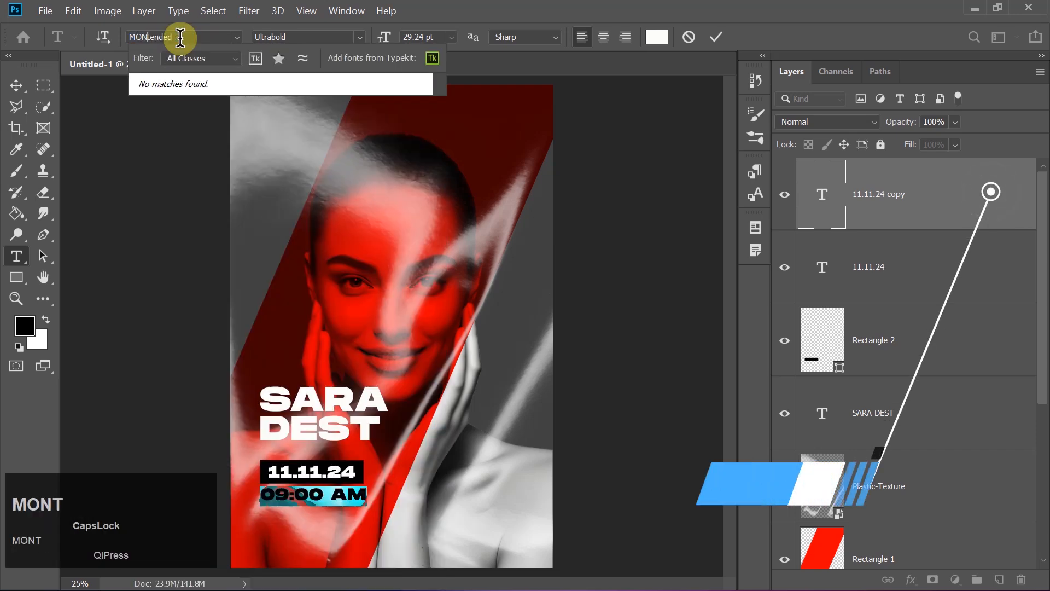
key("BackSpace")
key("ctrl+a")
type("MO")
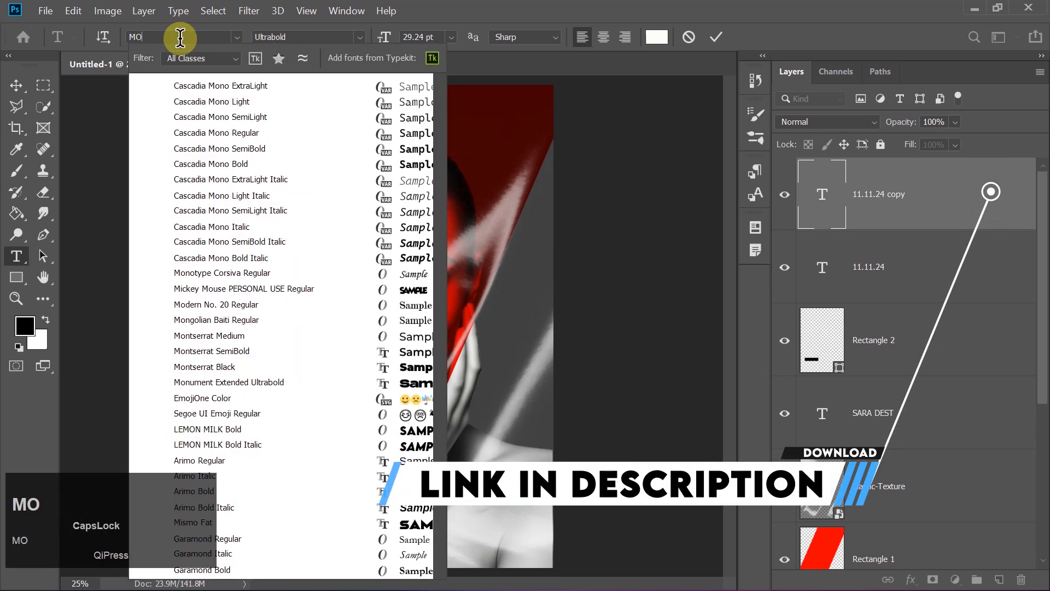
type("NT")
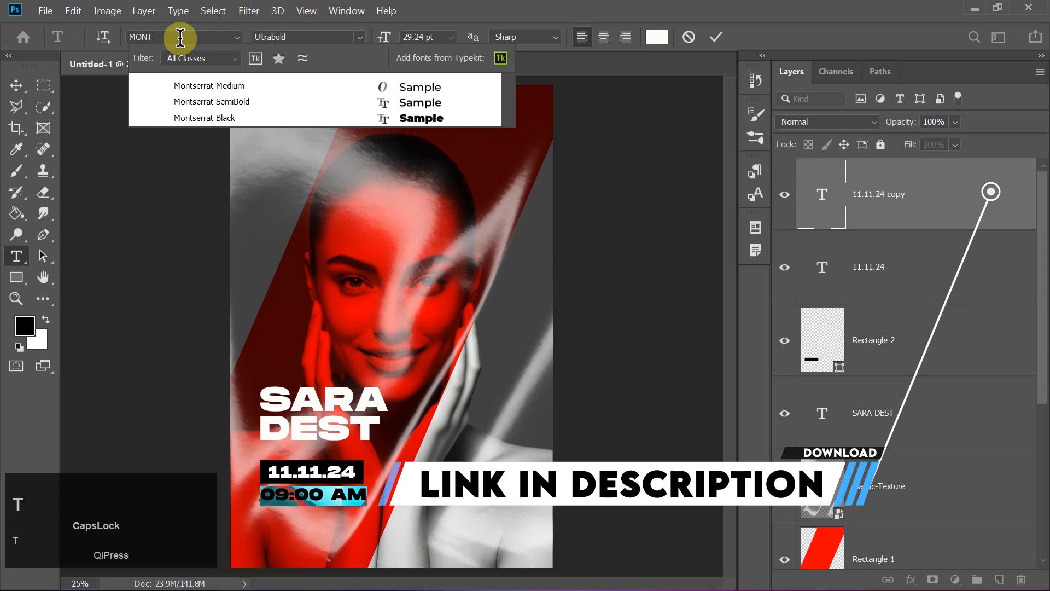
left_click(421, 105)
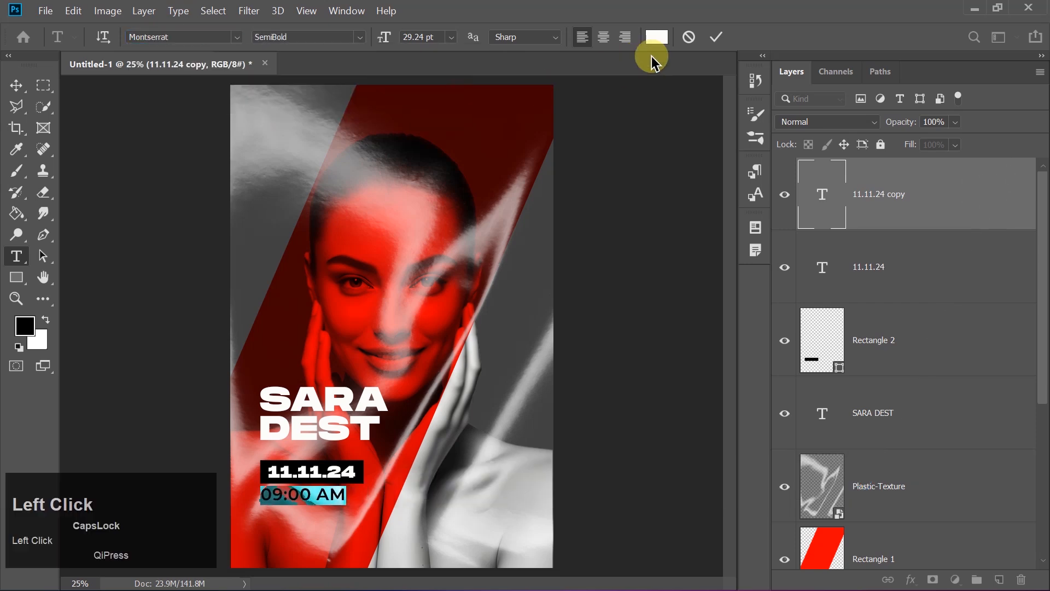
left_click(717, 38)
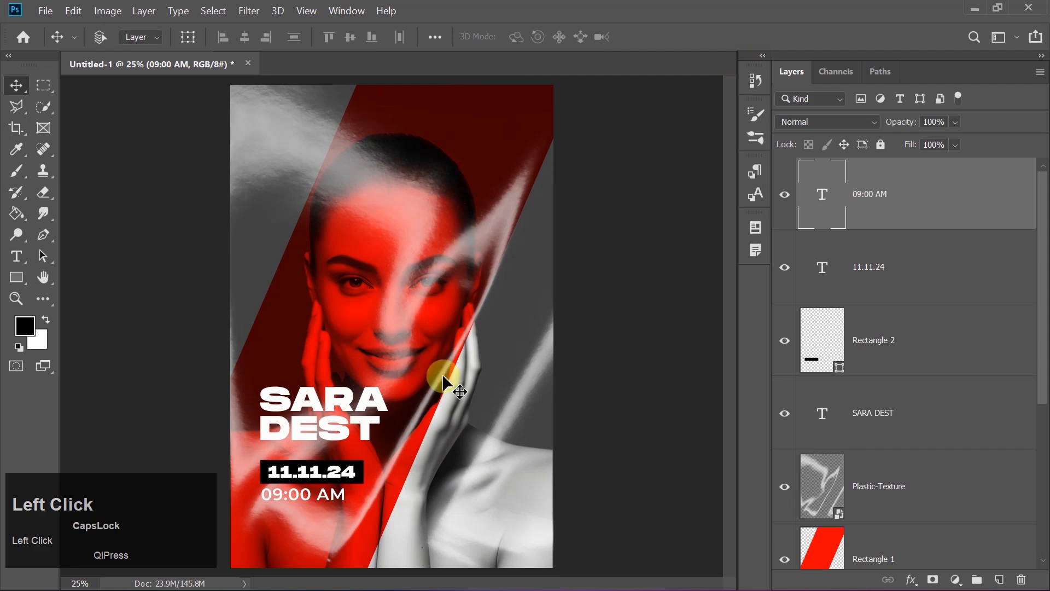
Scale the 09:00 AM text down slightly, keeping its left edge in line with the date box.
key("ctrl+t")
left_click_drag(345, 506, 338, 504)
key("Return")
Duplicate the 09:00 AM text layer and move the copy straight up above the featured name.
key("ctrl+j")
key("shift+Up")
key("shift+Up")
key("shift+Up")
key("shift+Up")
key("shift+Up")
key("shift+Up")
Change the copy's text to CONFERENCE EVENT WITH on two lines, resize it and nudge it into line with the name.
double_click(314, 353)
type("CONFERENCE")
key("Return")
type("EVENT WITH")
left_click(717, 39)
key("ctrl+t")
key("Return")
key("Right")
Copy the CONFERENCE EVENT WITH text to the poster's upper right, change it to MENTION YOUR ADRESS HERE and resize it.
left_click_drag(375, 375, 503, 192)
key("ctrl+t")
key("Return")
double_click(500, 159)
type("MENTION YOUR ADRESS HERE")
left_click(717, 39)
key("ctrl+t")
key("Return")
Duplicate the address text, place the copy just below it, change it to YOUTUBE.COM and set its font style to Black.
key("ctrl+j")
double_click(487, 182)
type("YOUTUBE.COM")
key("ctrl+a")
left_click(358, 37)
left_click(290, 74)
left_click(499, 216)
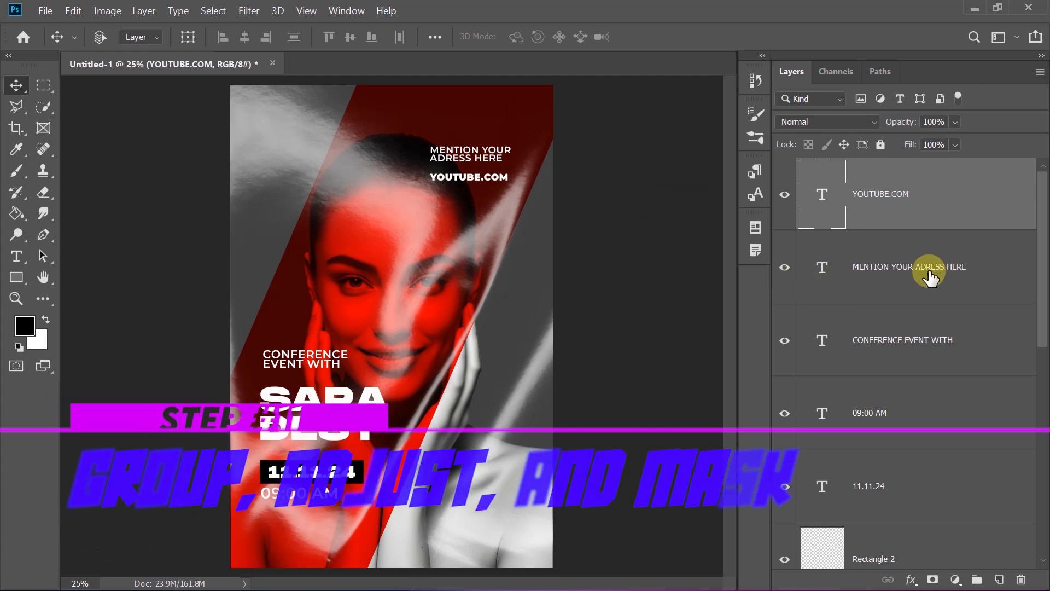
Group the CONFERENCE EVENT WITH, 09:00 AM, 11.11.24, Rectangle 2 and featured name layers.
left_click(885, 348)
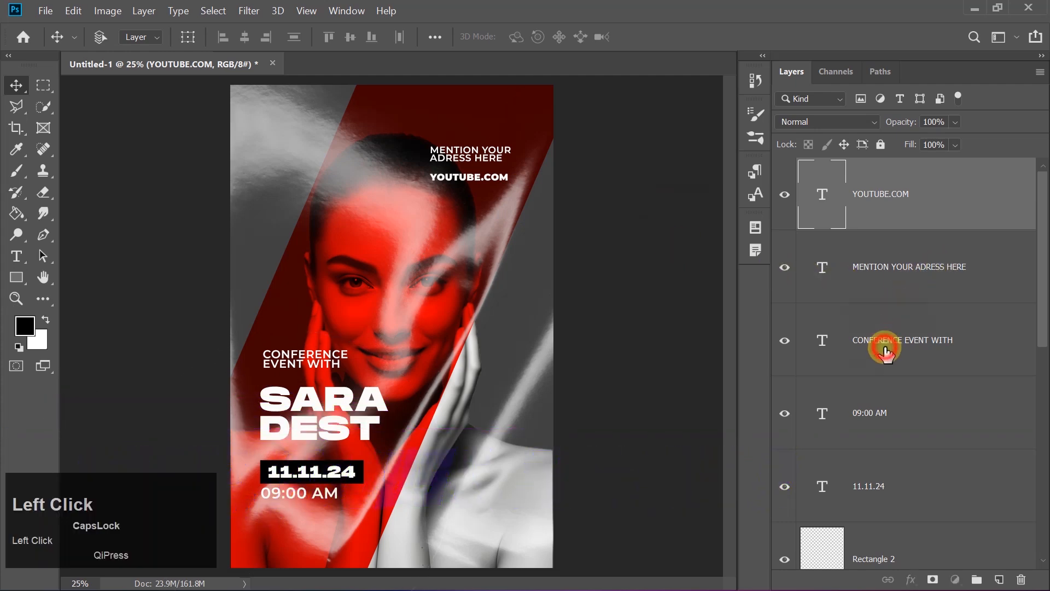
left_click(876, 424, "shift")
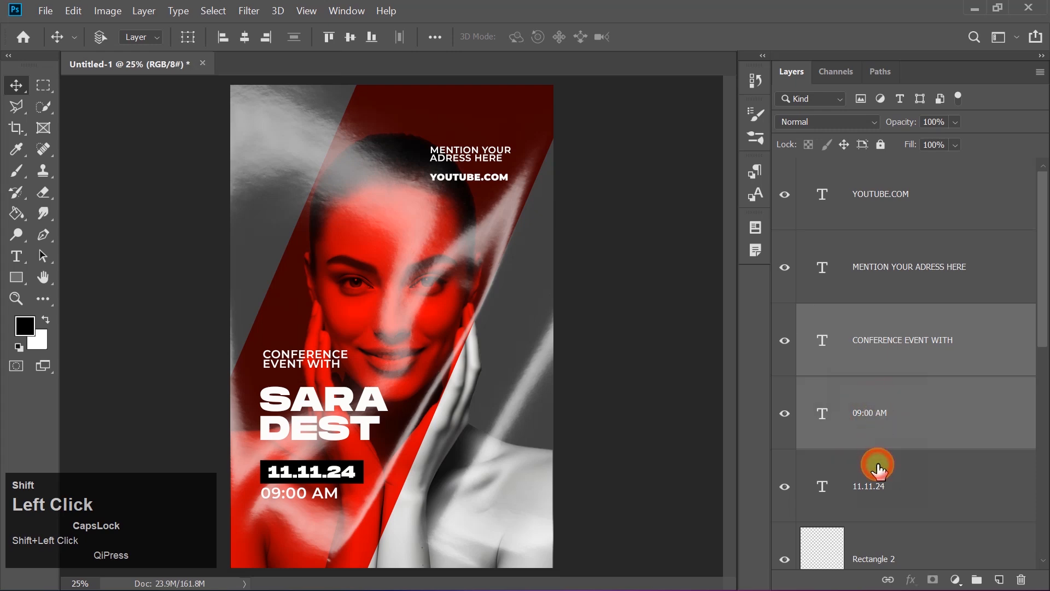
left_click(875, 460, "shift")
left_click(872, 544, "shift")
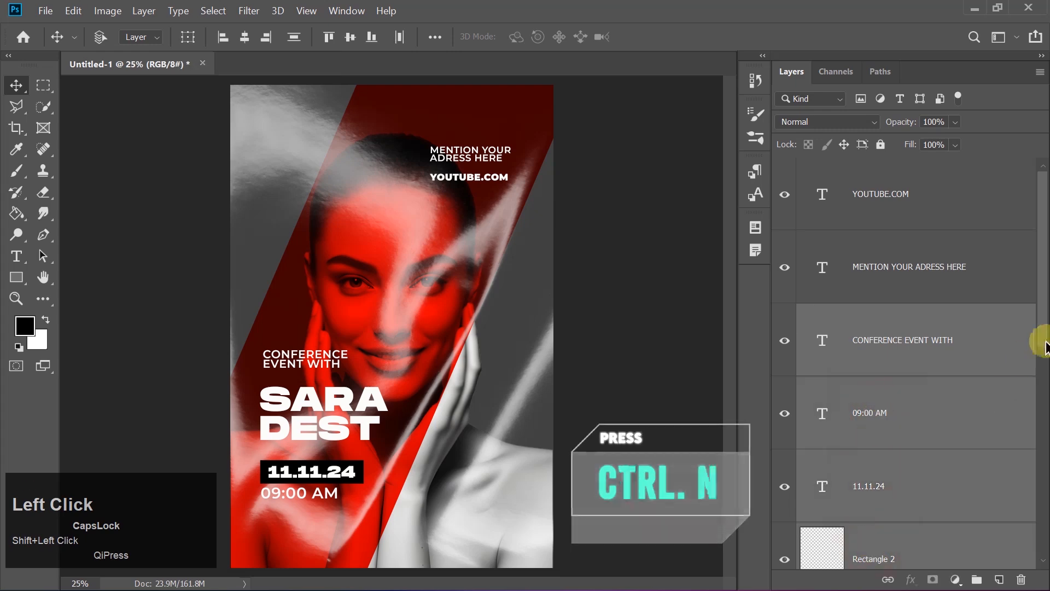
left_click_drag(1041, 323, 1044, 362)
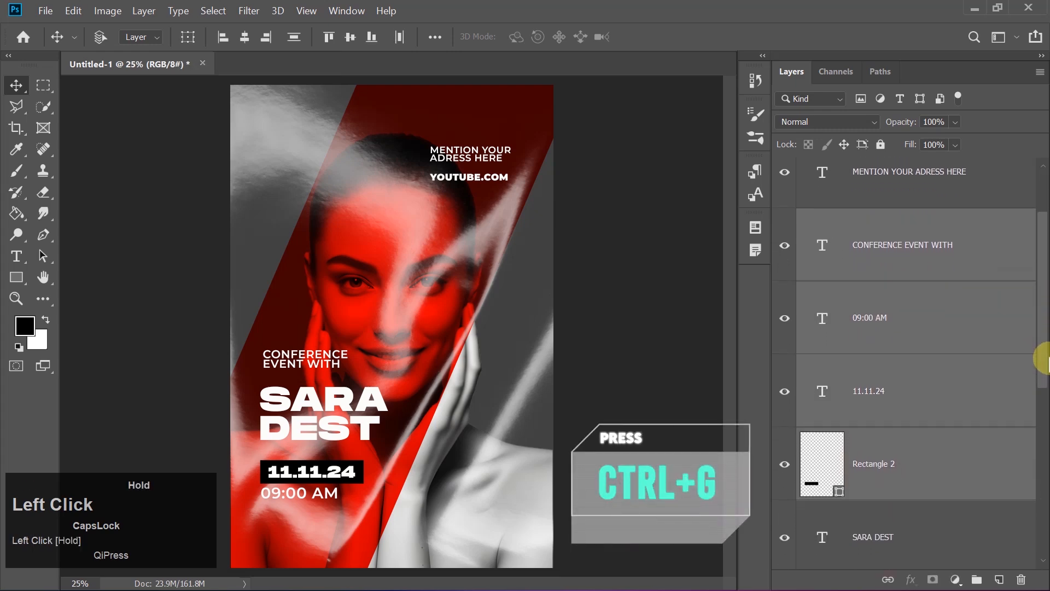
left_click(895, 519, "shift")
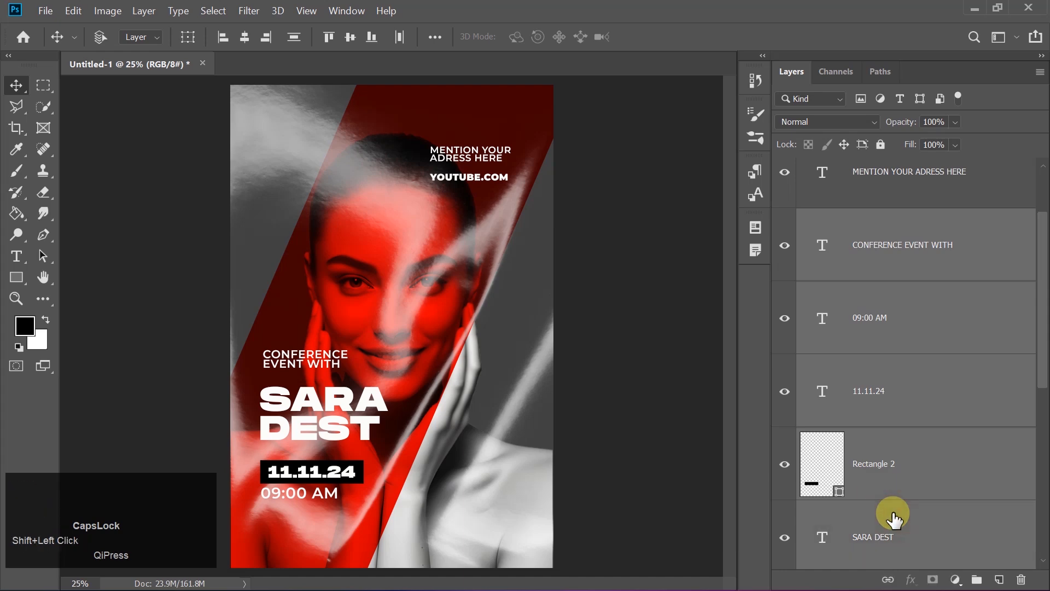
key("ctrl+g")
key("Caps_Lock")
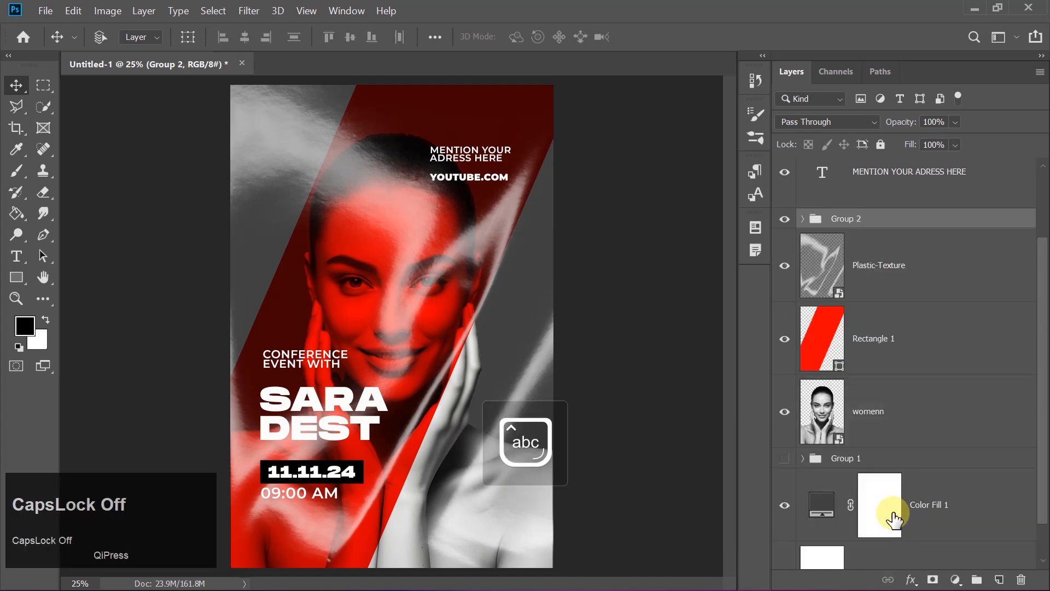
Scale the group with the name, date and time down slightly and nudge it downward.
key("ctrl+t")
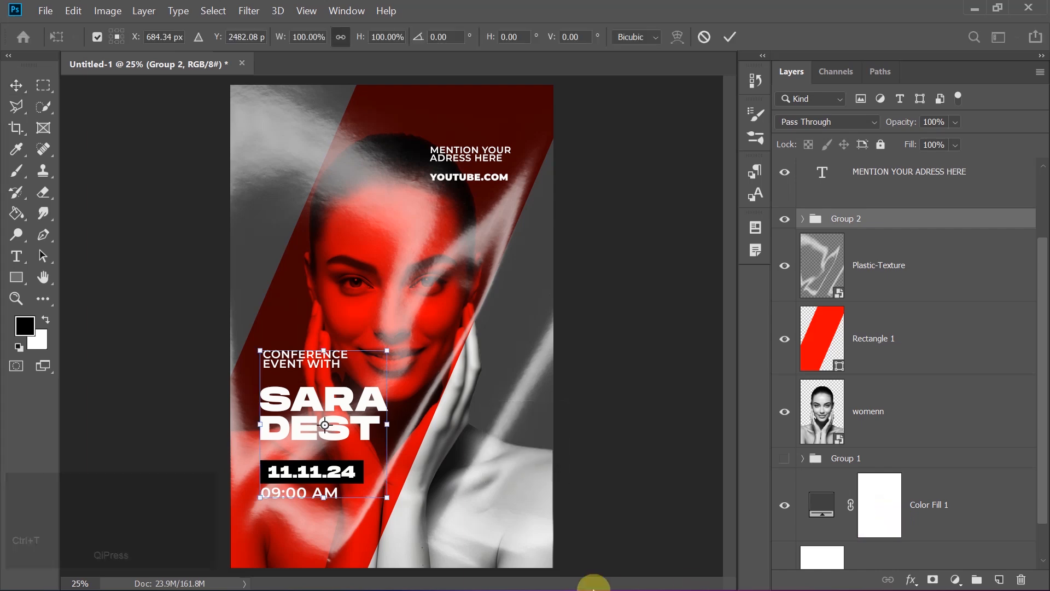
mouse_move(384, 500)
left_mouse_down()
mouse_move(373, 453)
mouse_move(360, 494)
mouse_move(369, 491)
left_mouse_up()
key("Return")
key("Down")
key("Down")
key("Down")
key("Down")
key("Down")
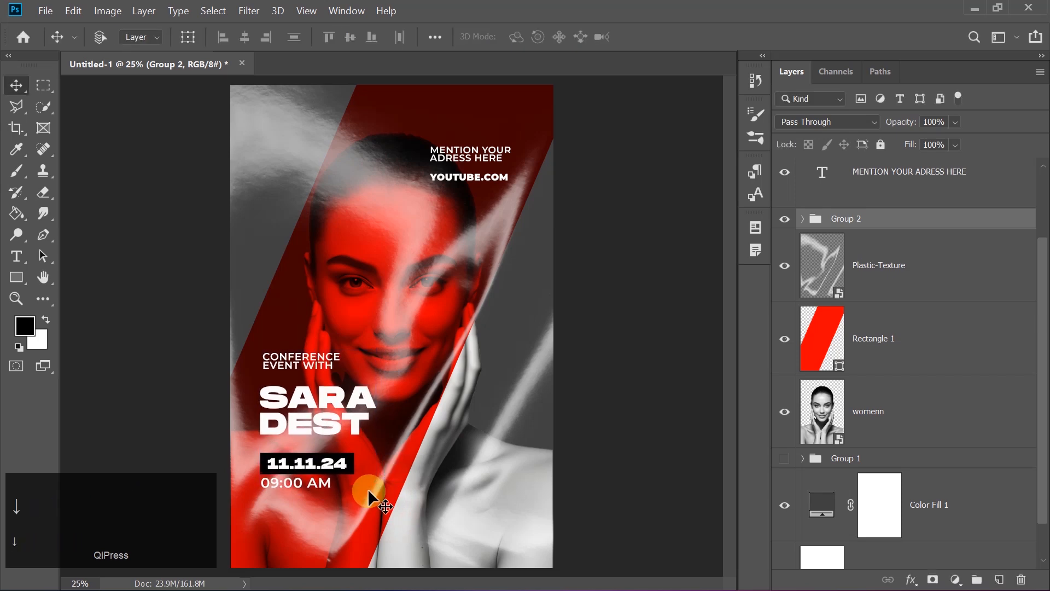
Group the YOUTUBE.COM and MENTION YOUR ADRESS HERE layers and scale the group down slightly.
left_click_drag(1042, 286, 1016, 215)
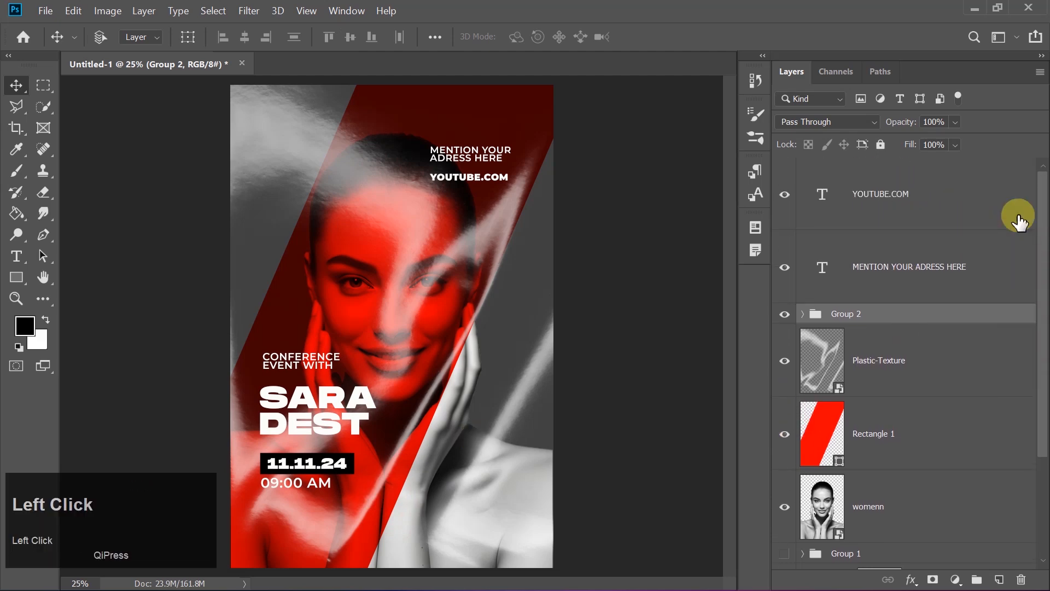
left_click(911, 257, "shift")
key("ctrl+g")
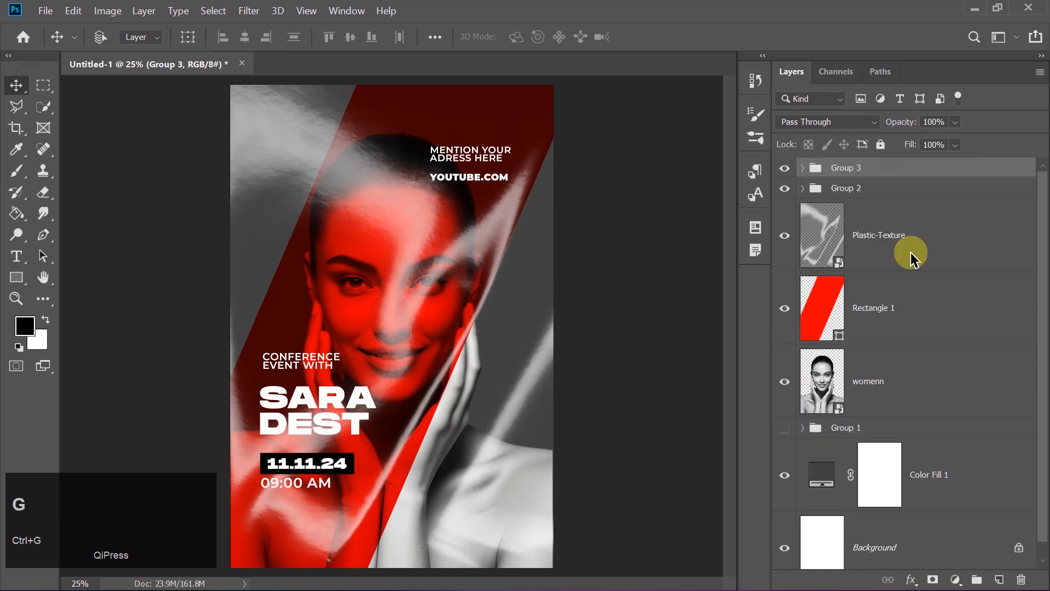
key("ctrl+t")
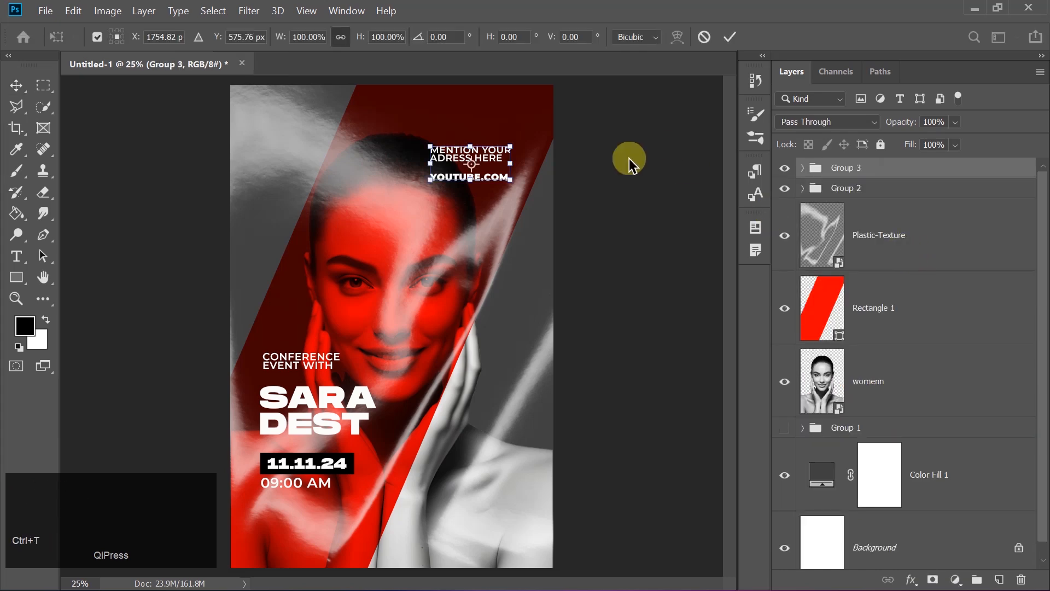
left_click_drag(510, 179, 507, 181)
key("Return")
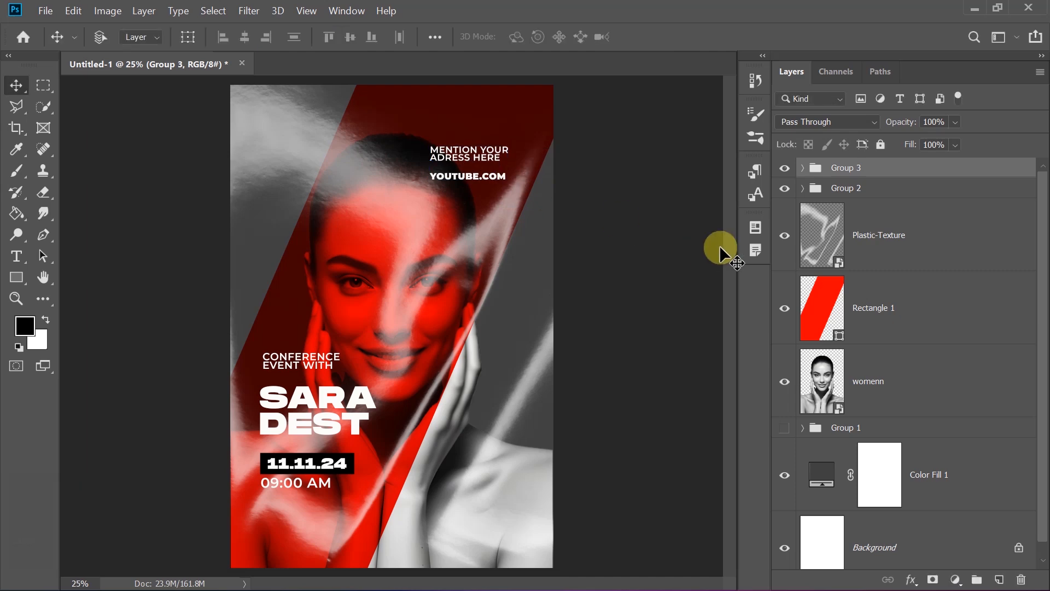
Add a layer mask to Plastic-Texture and paint black over the woman's shoulder with a soft 500 px brush at 35% flow.
left_click(829, 219)
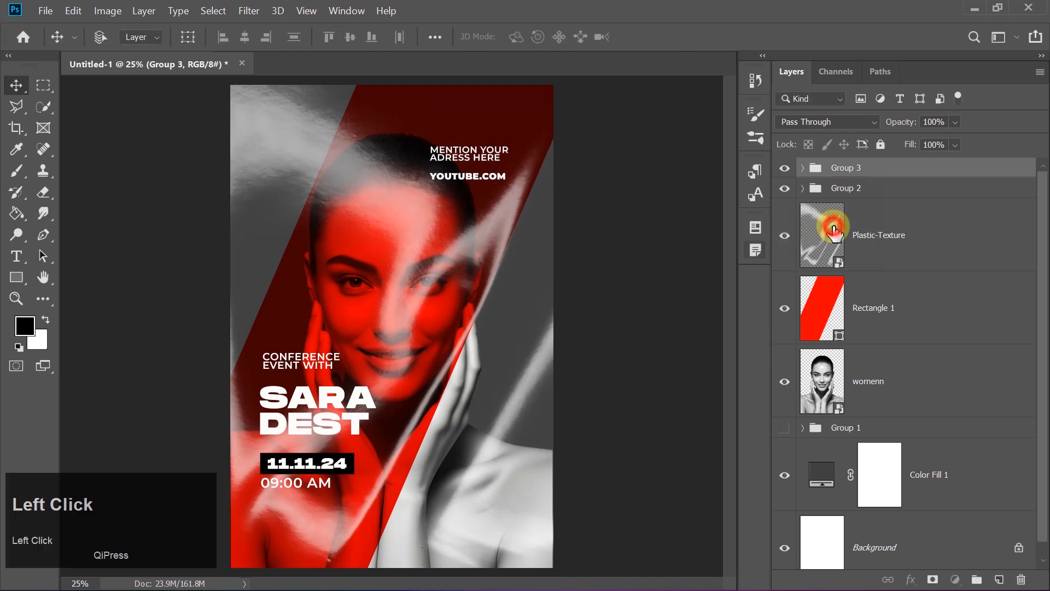
left_click(931, 579)
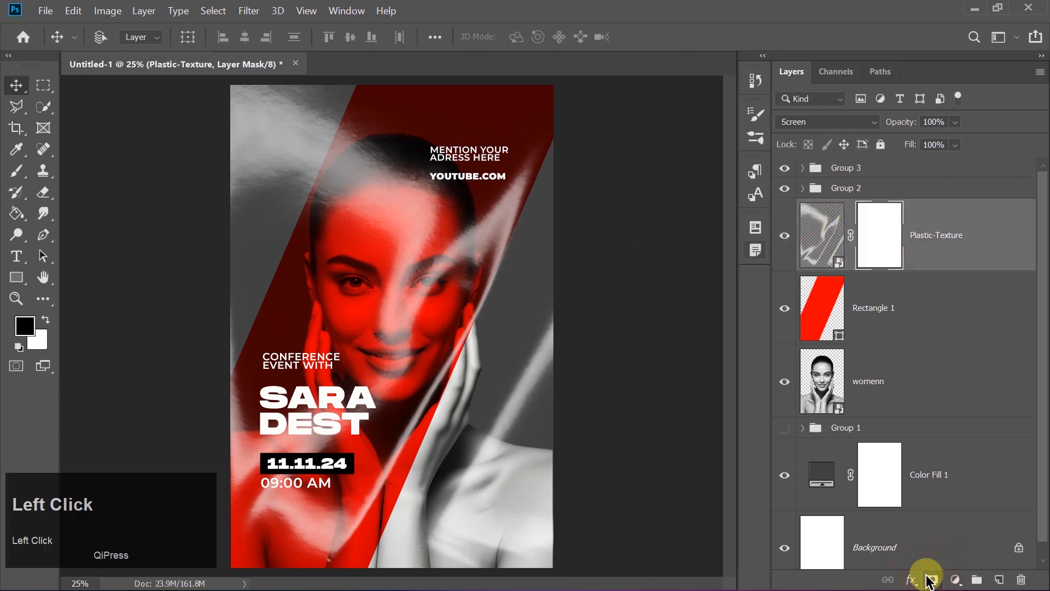
left_click(18, 172)
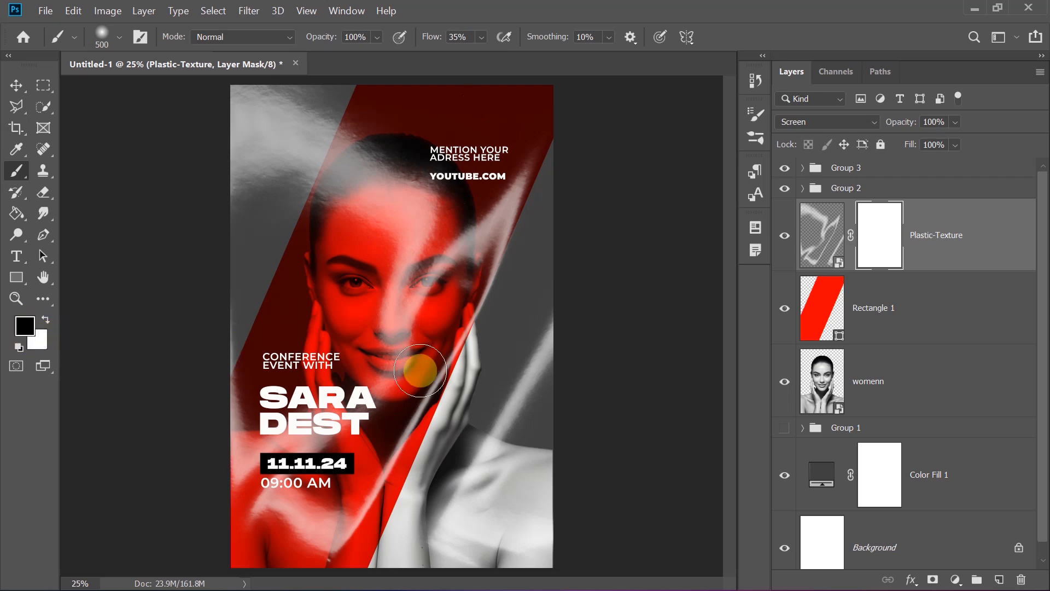
mouse_move(471, 462)
left_mouse_down()
mouse_move(541, 517)
mouse_move(473, 519)
mouse_move(509, 551)
mouse_move(467, 579)
mouse_move(446, 572)
mouse_move(479, 568)
mouse_move(461, 538)
mouse_move(482, 504)
mouse_move(481, 476)
left_mouse_up()
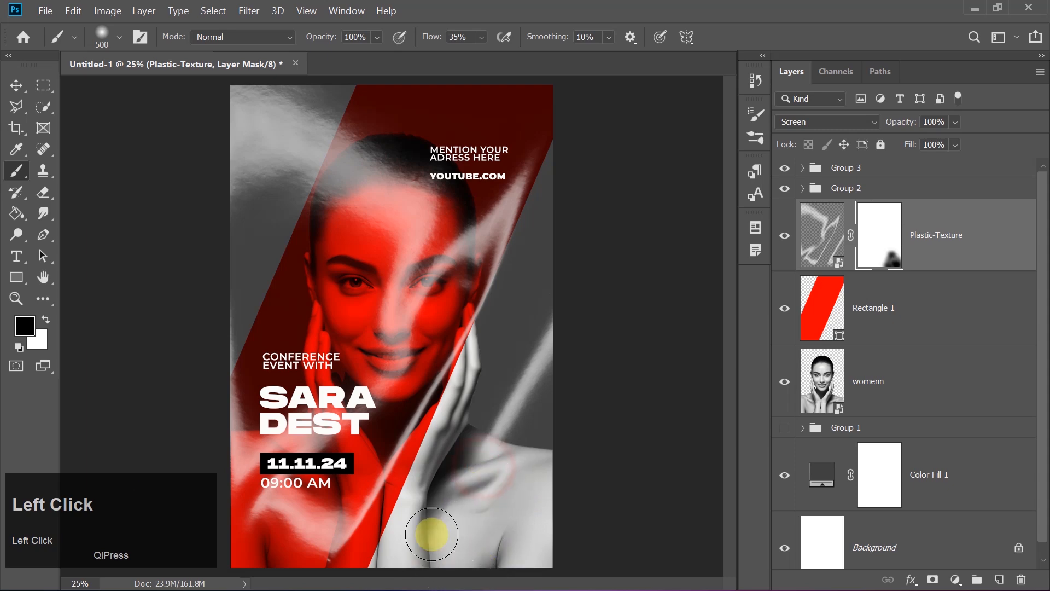
mouse_move(445, 527)
left_mouse_down()
mouse_move(435, 497)
mouse_move(412, 541)
mouse_move(507, 538)
mouse_move(493, 459)
mouse_move(465, 531)
mouse_move(453, 462)
mouse_move(519, 482)
mouse_move(473, 552)
mouse_move(417, 558)
mouse_move(476, 475)
mouse_move(544, 504)
mouse_move(124, 197)
left_mouse_up()
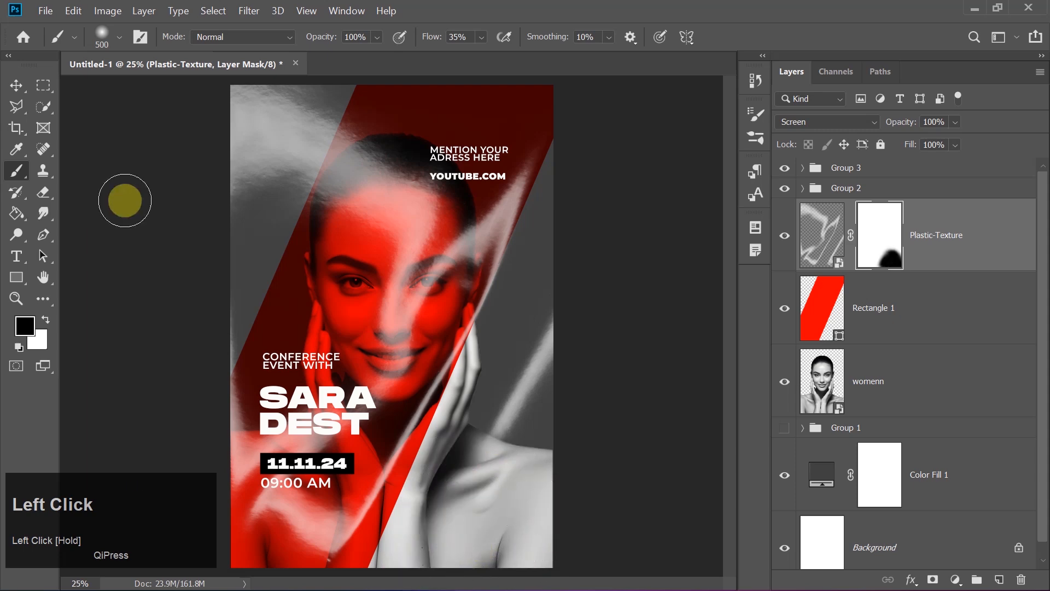
left_click(16, 88)
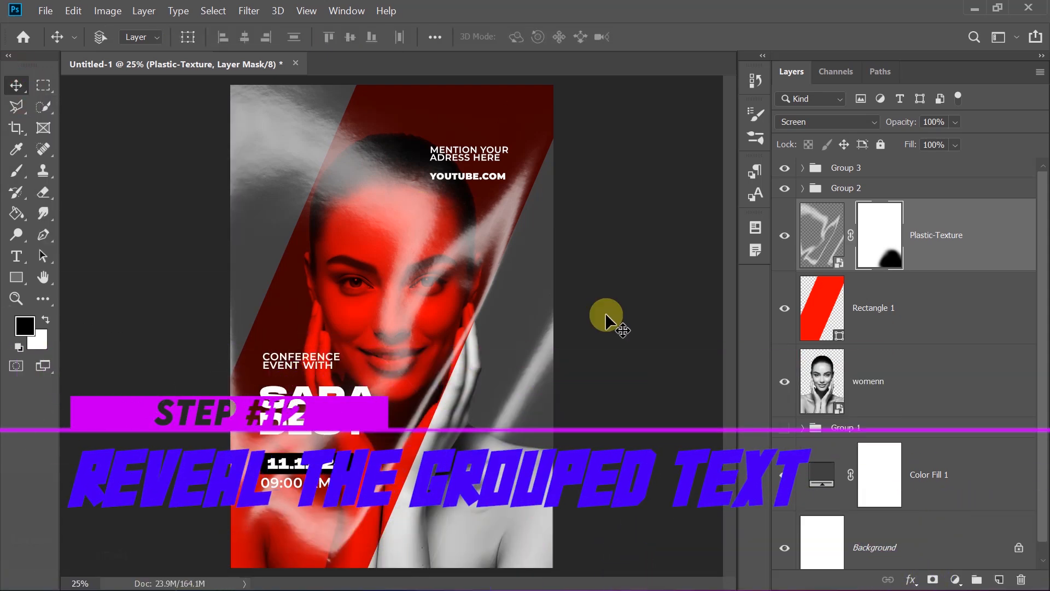
Make Group 1 with the repeated FRIDAY text visible behind the woman.
left_click(1044, 315)
left_click_drag(1044, 315, 815, 411)
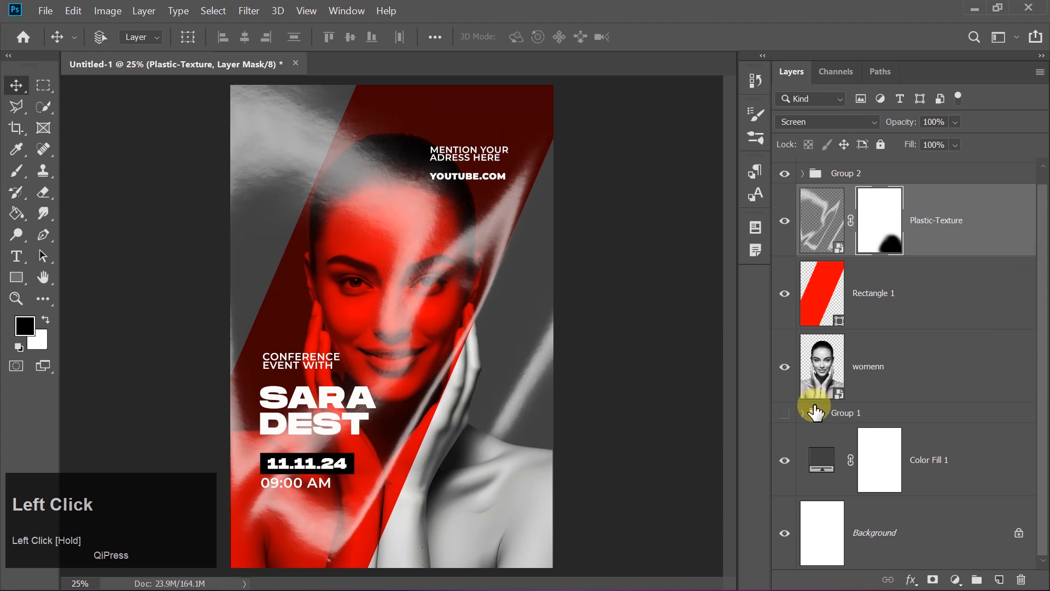
left_click(785, 413)
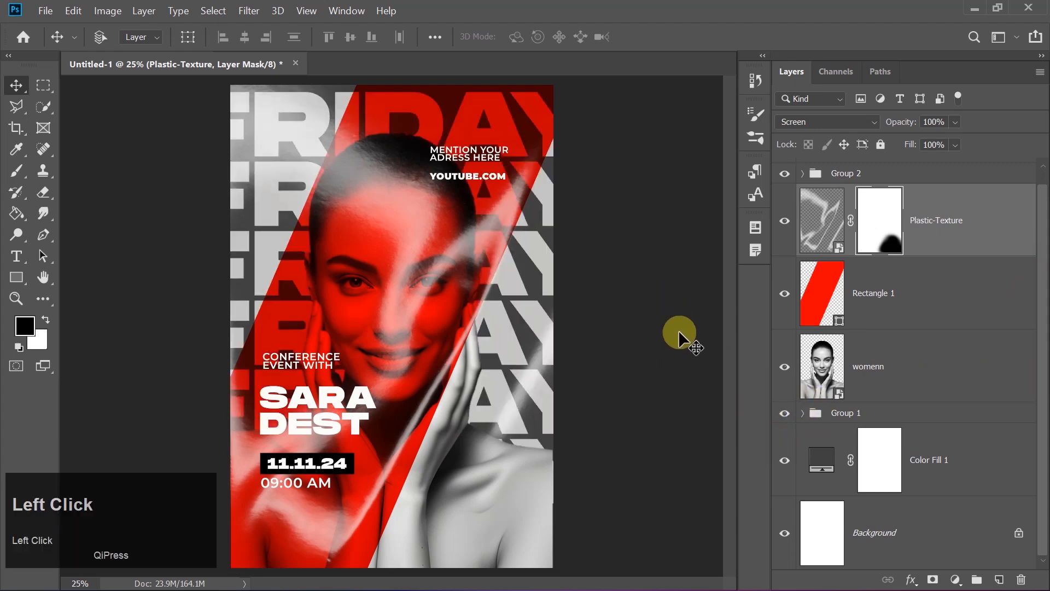
key("ctrl+minus")
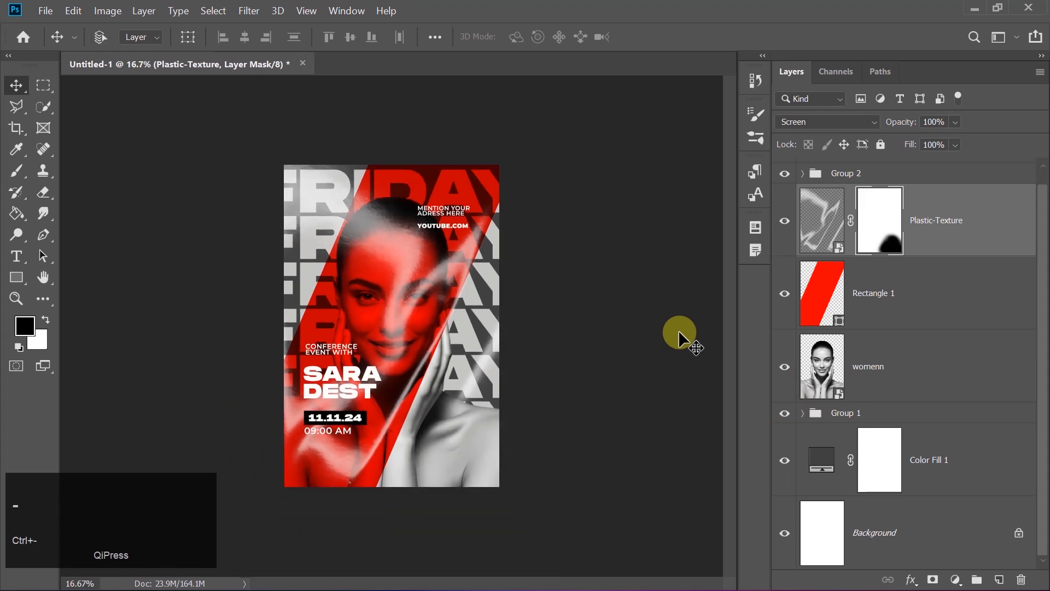
key("ctrl+equal")
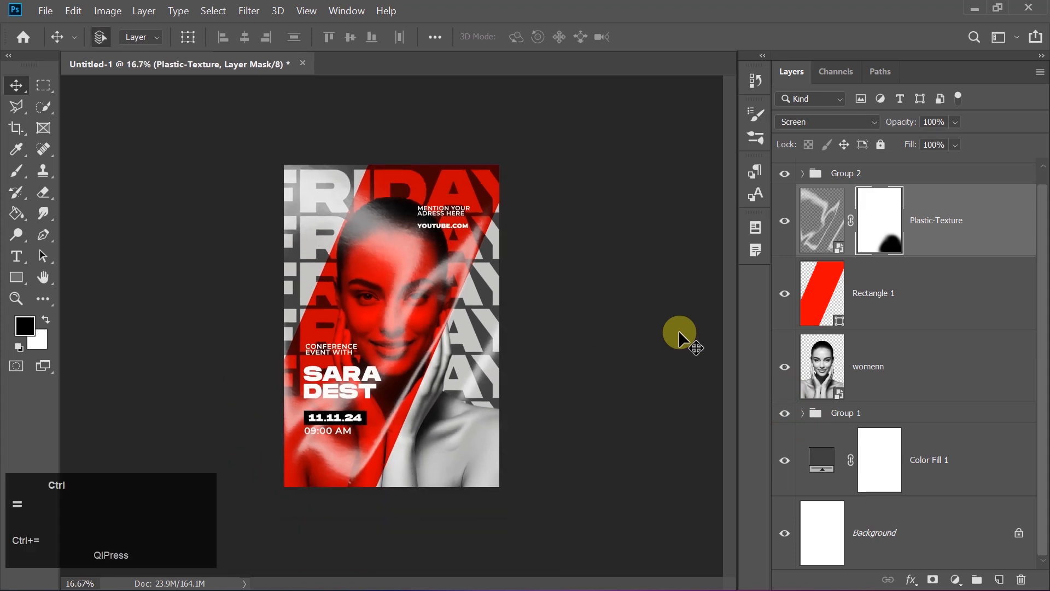